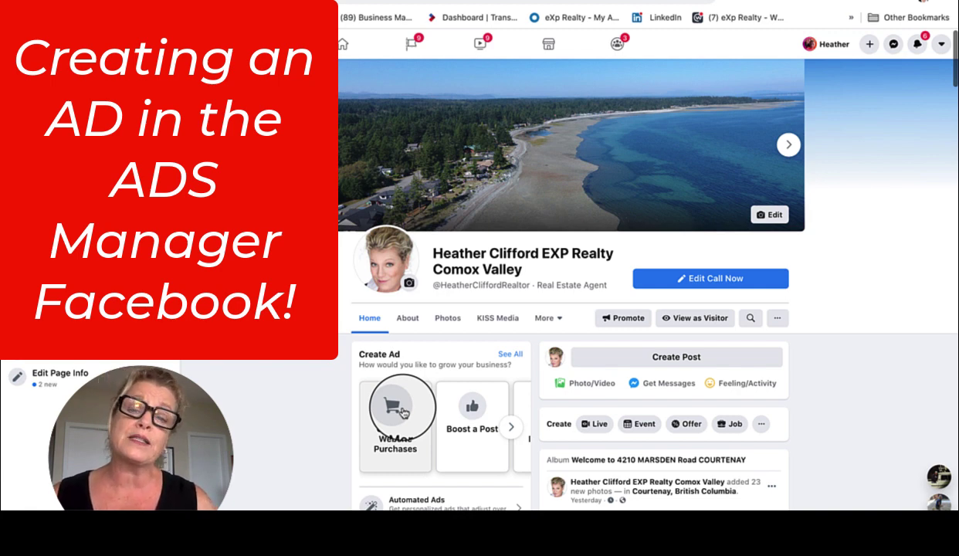
Browse the Facebook page, then switch to the Ads Manager tab listing the Lot 8 ad
scroll(402, 412, "down", 8)
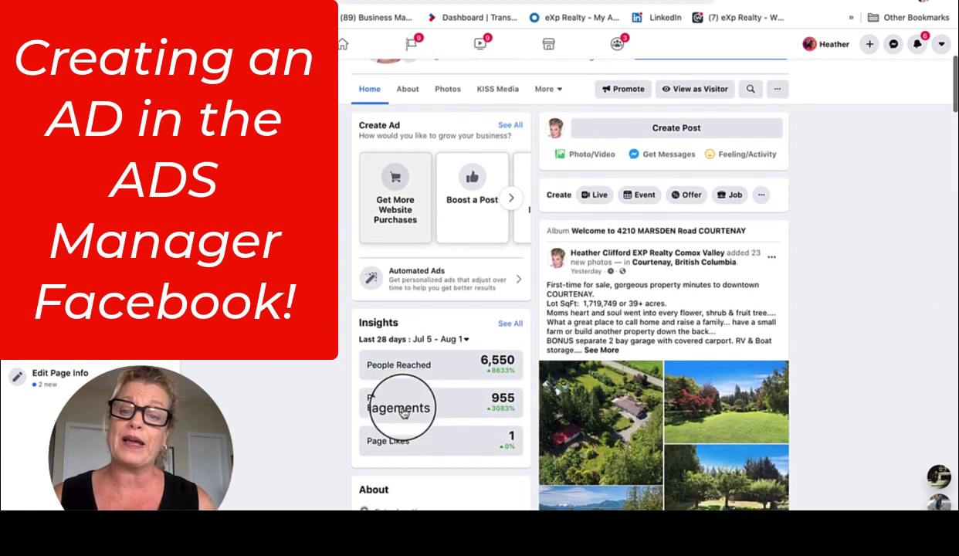
scroll(403, 412, "down", 1)
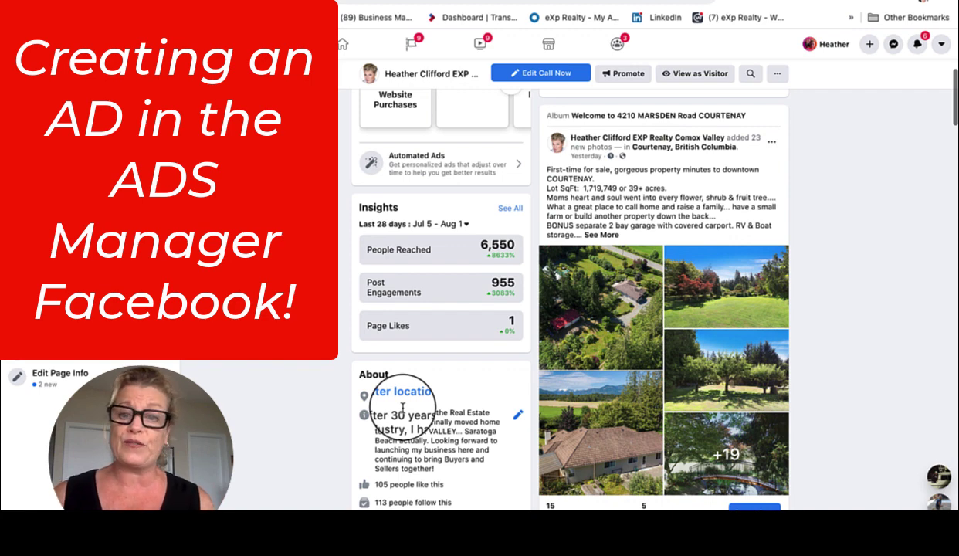
scroll(676, 410, "down", 1)
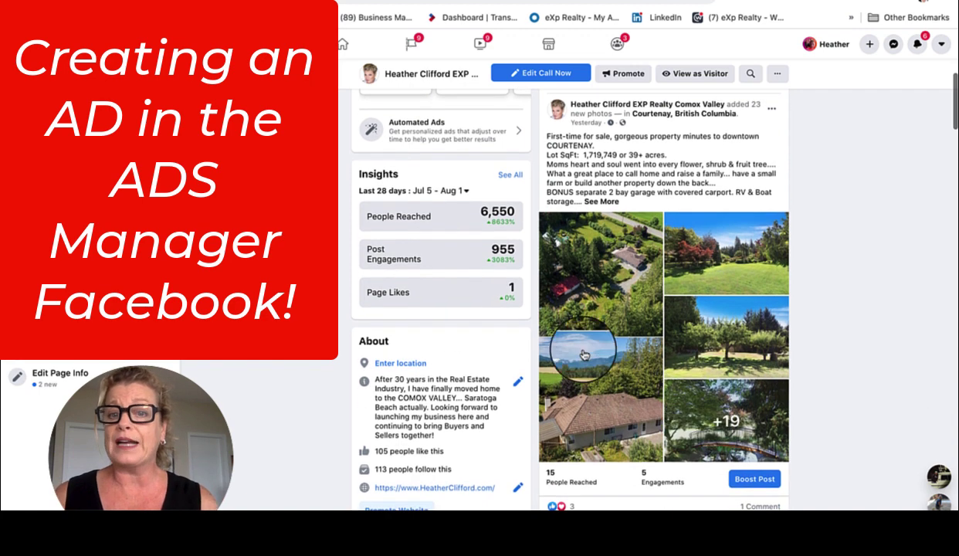
scroll(683, 433, "down", 1)
scroll(683, 433, "down", 2)
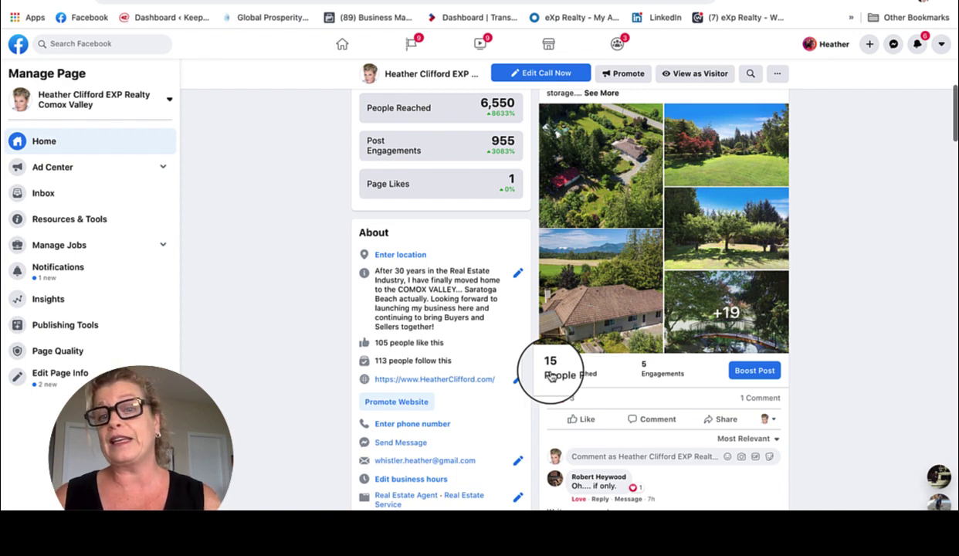
scroll(550, 376, "up", 3)
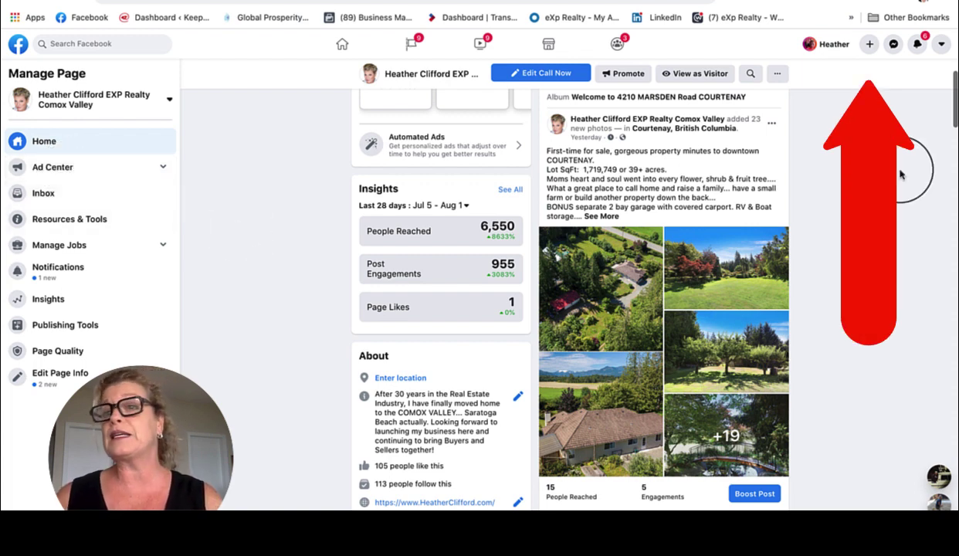
left_click(869, 45)
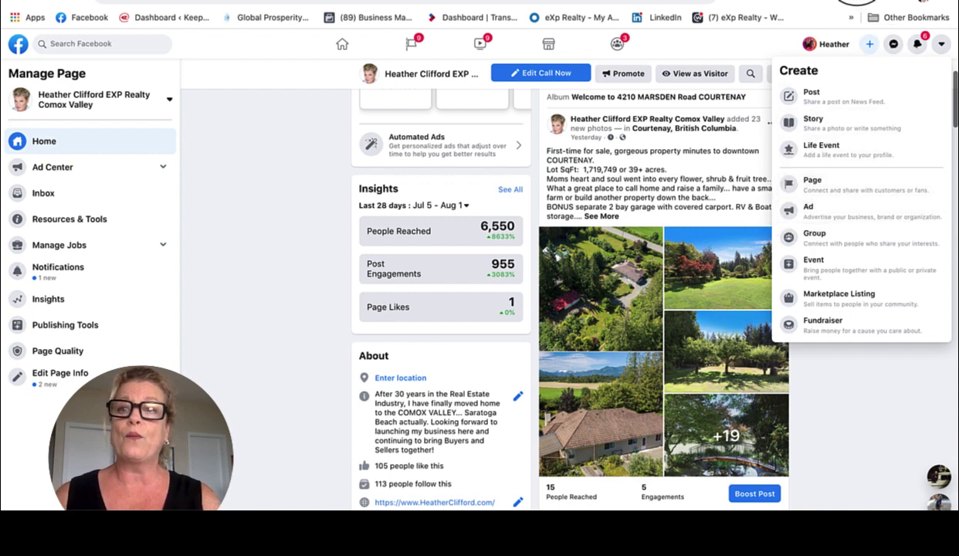
left_click(831, 5)
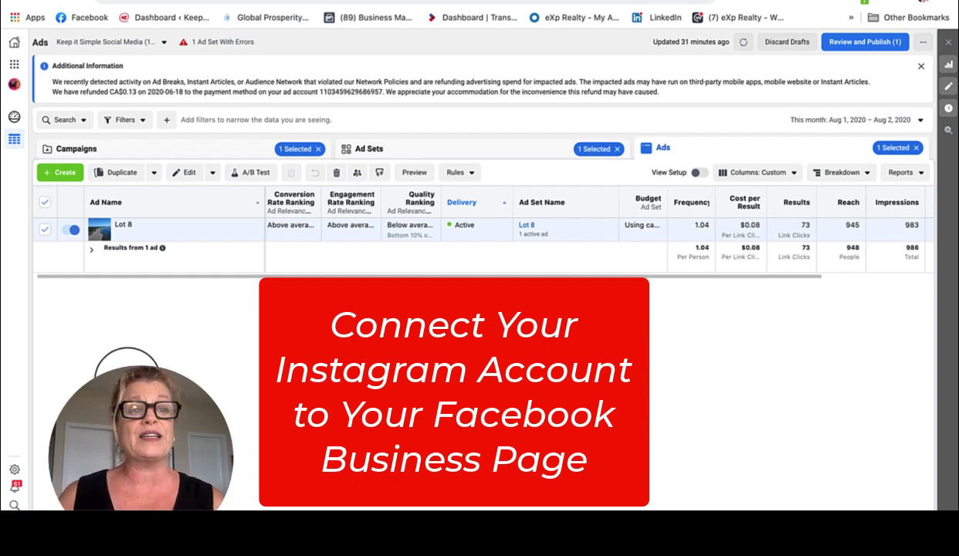
Start a new campaign with the Engagement objective
left_click(66, 173)
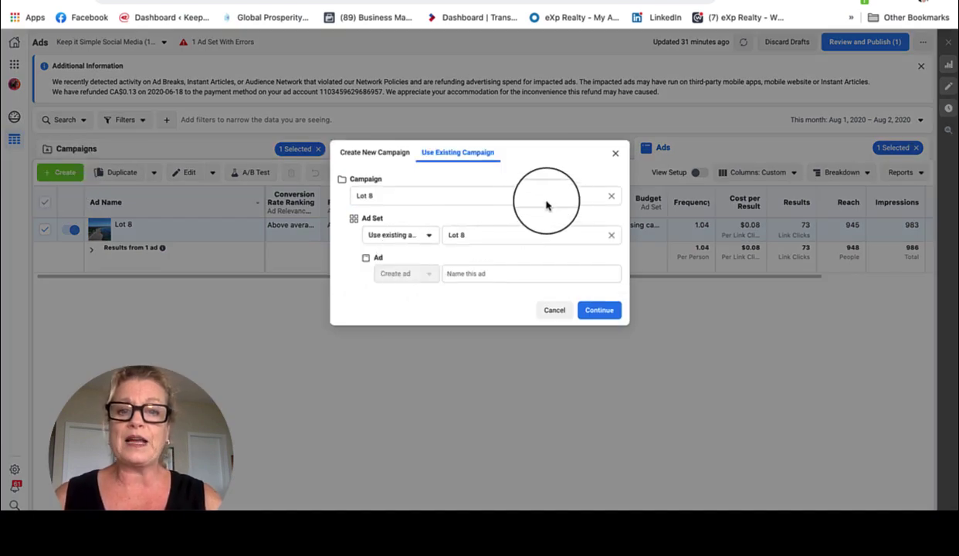
left_click(369, 154)
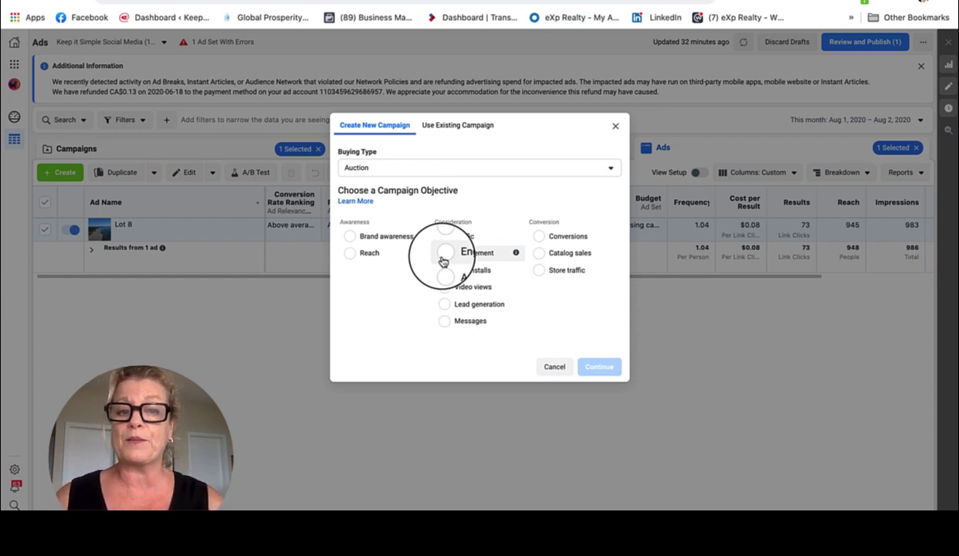
left_click(442, 259)
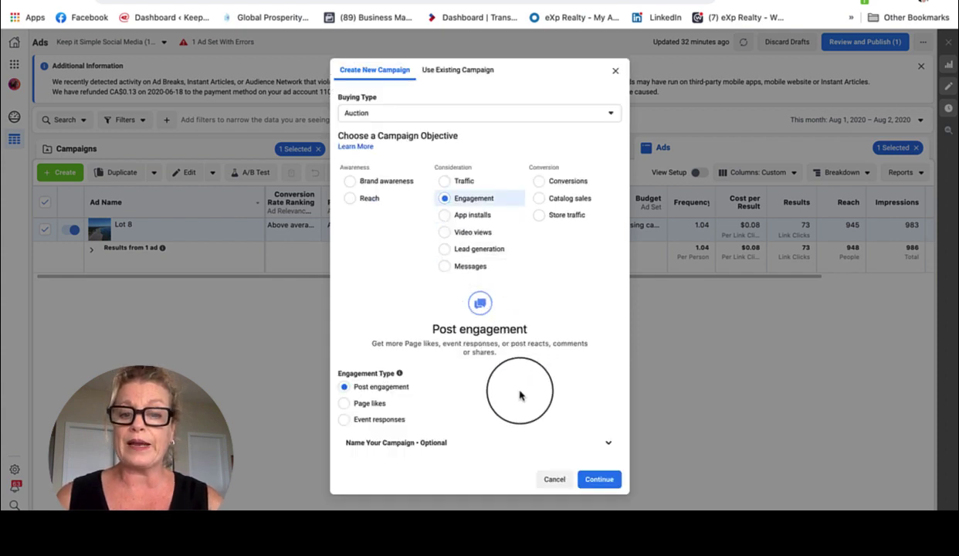
left_click(608, 442)
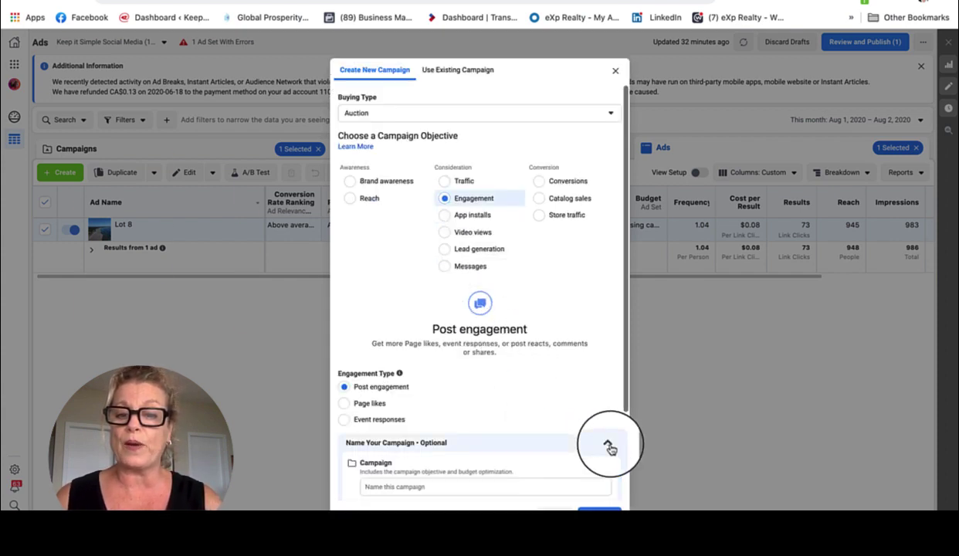
left_click(381, 486)
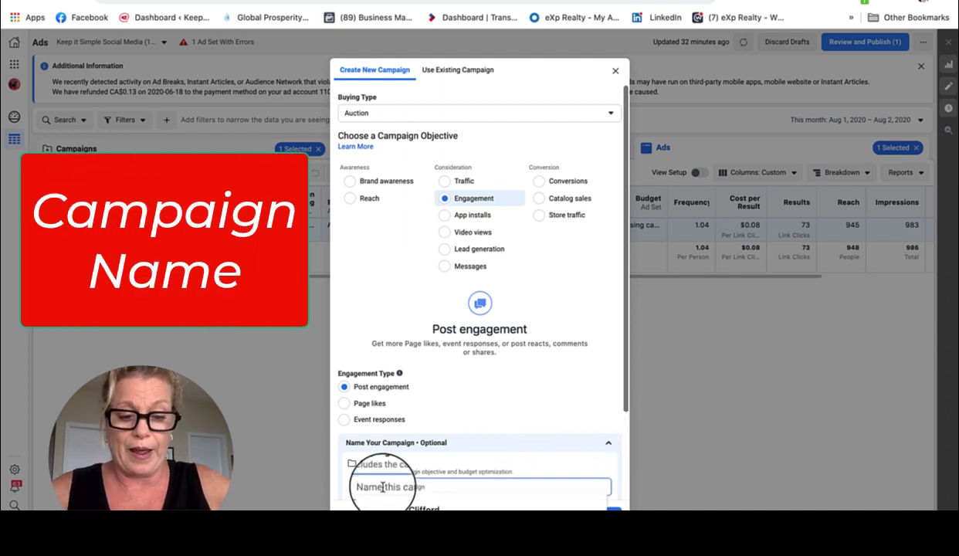
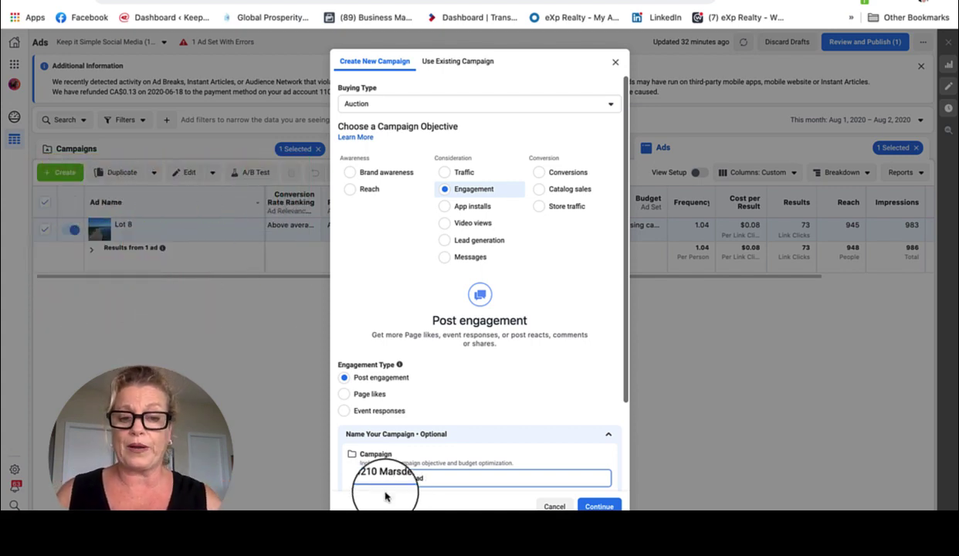
left_click_drag(431, 477, 380, 479)
key("ctrl+c")
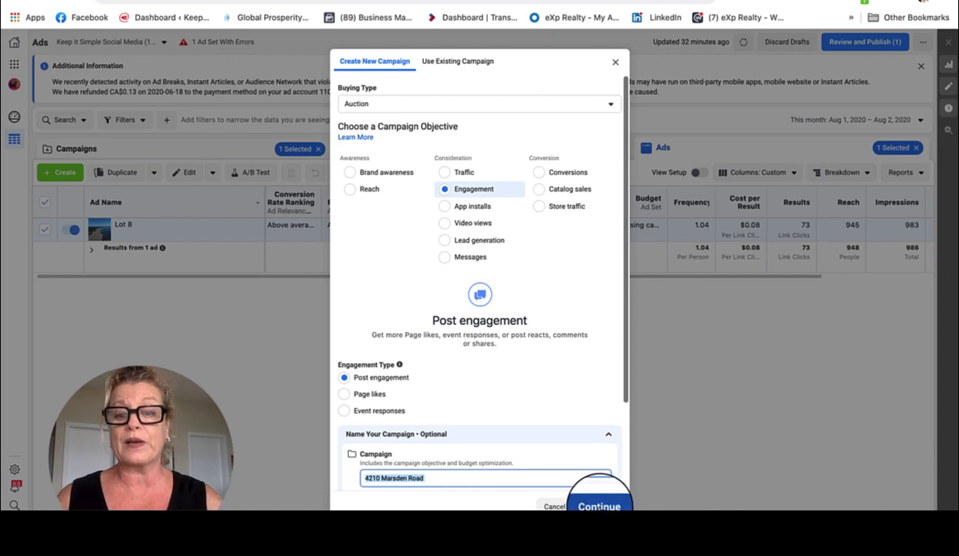
left_click(600, 507)
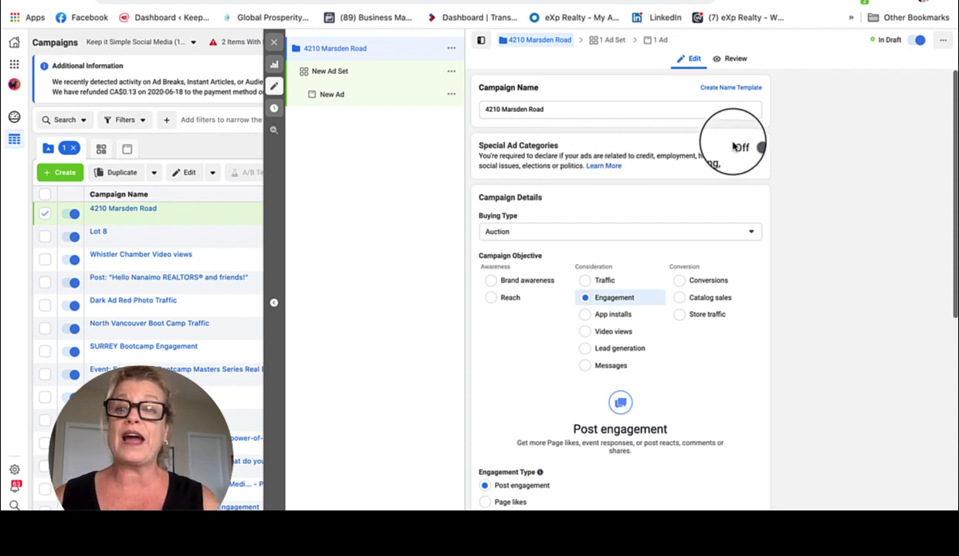
left_click(757, 149)
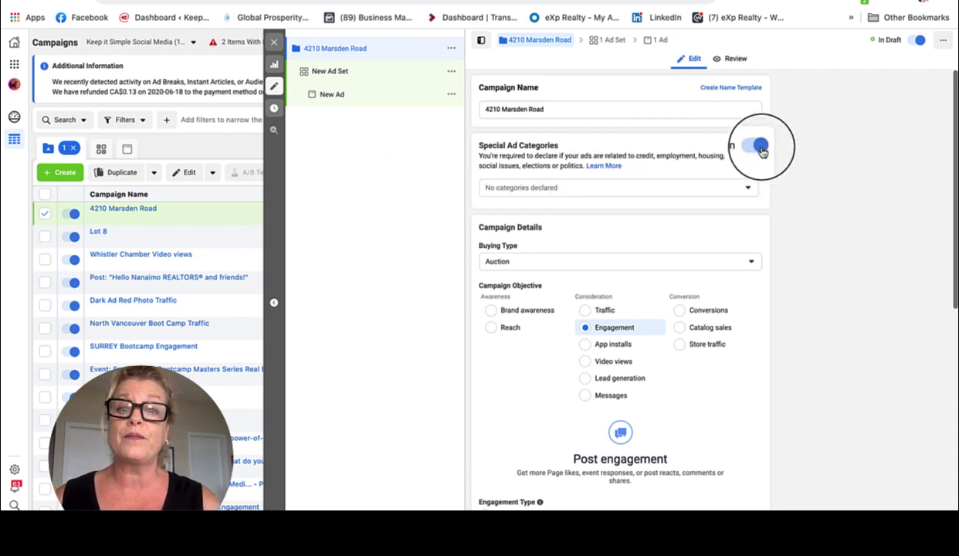
left_click(748, 190)
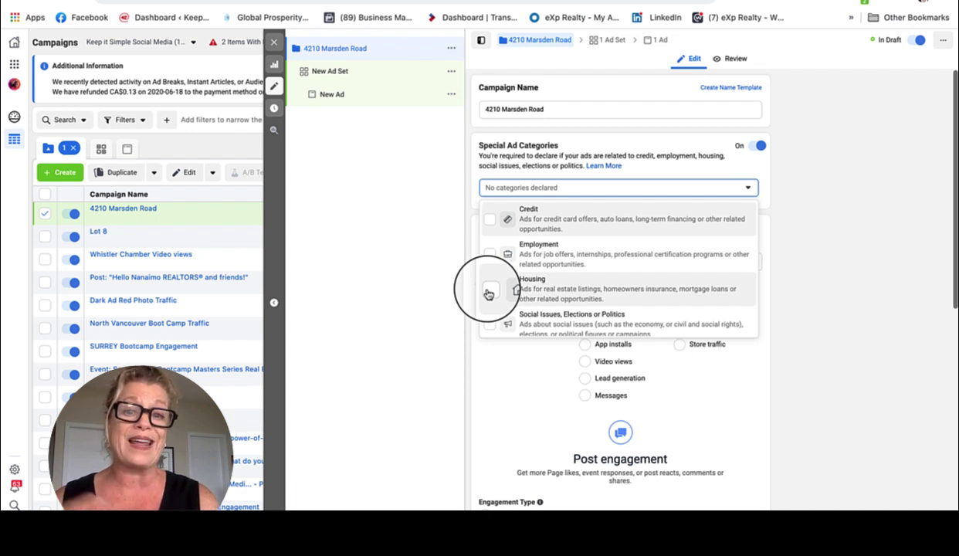
left_click(488, 292)
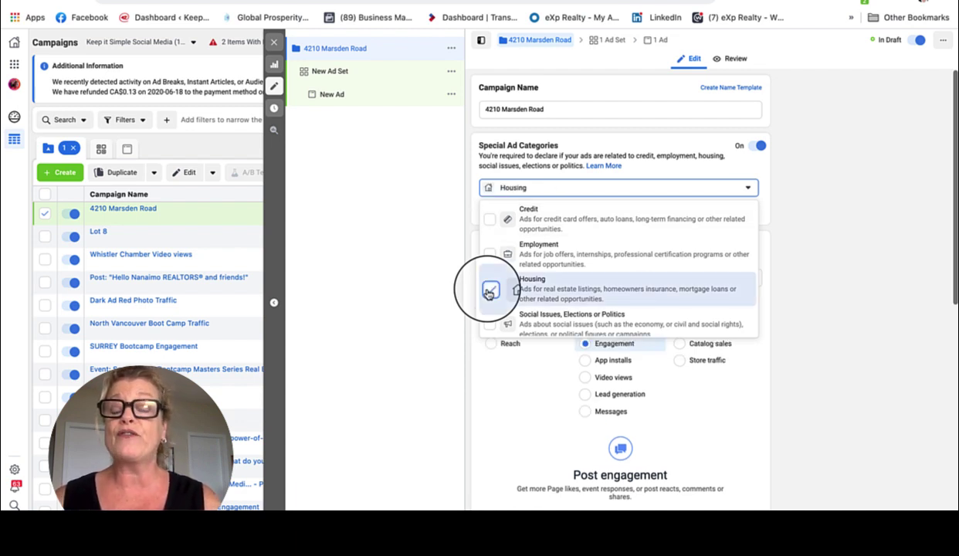
left_click(798, 340)
scroll(691, 275, "down", 5)
scroll(691, 275, "down", 3)
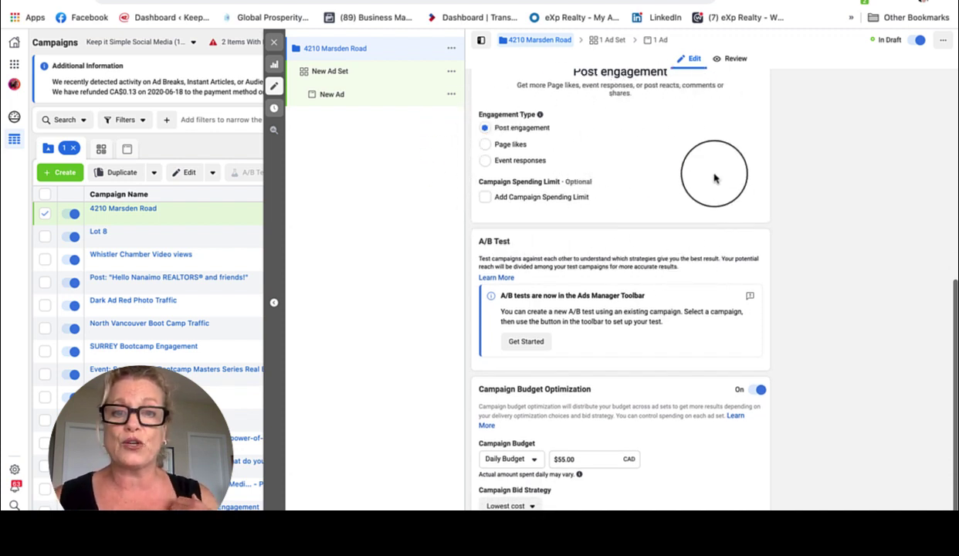
Change the campaign budget from Daily to a Lifetime Budget of 30
scroll(714, 179, "down", 1)
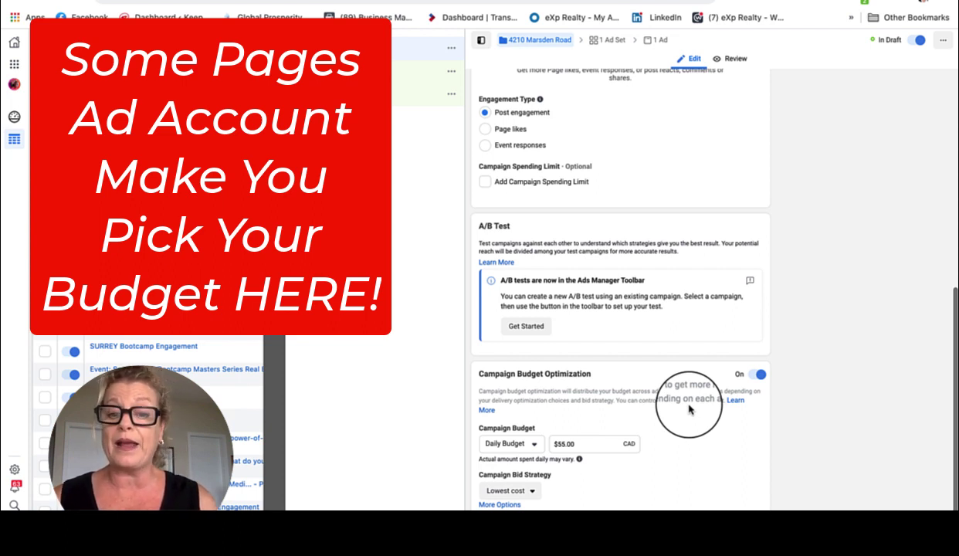
left_click(531, 451)
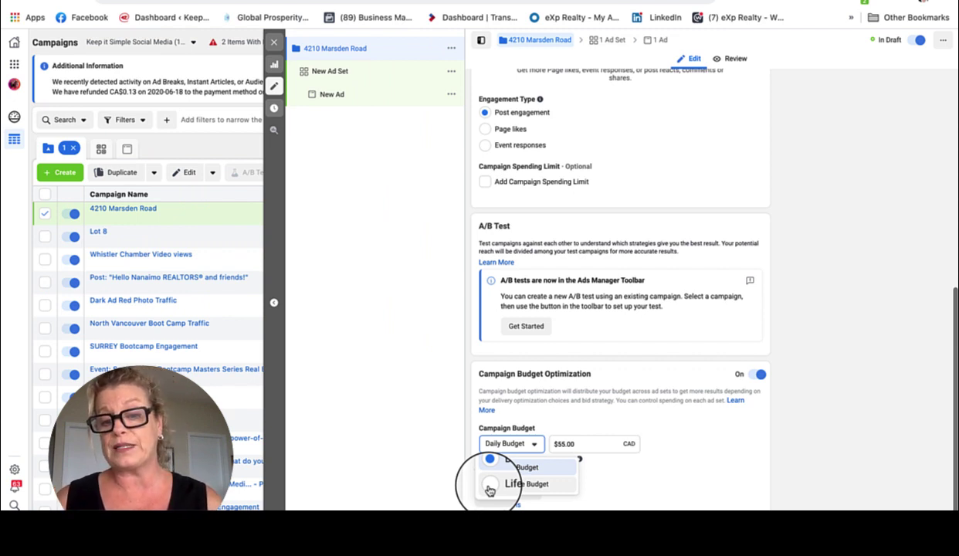
left_click(489, 487)
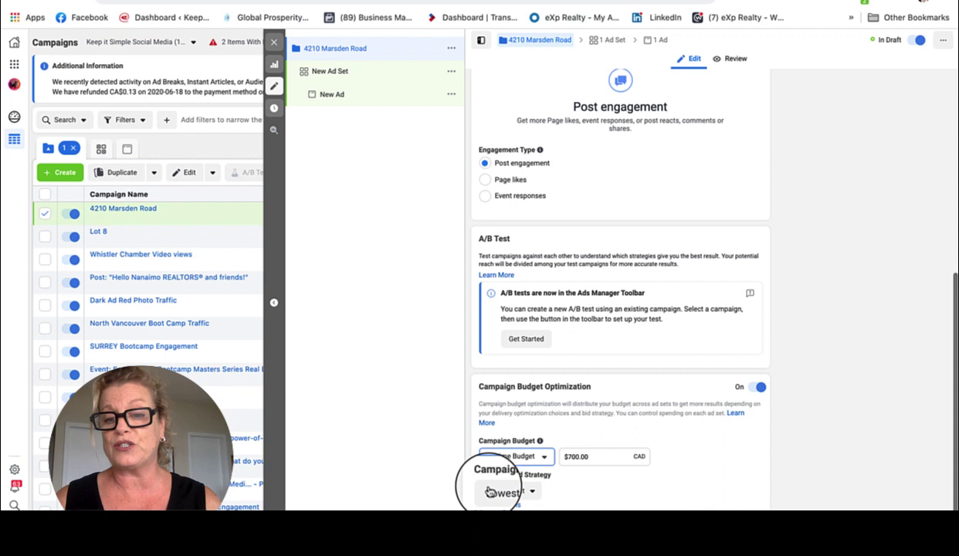
left_click(573, 457)
key("Delete")
key("Delete")
type("30")
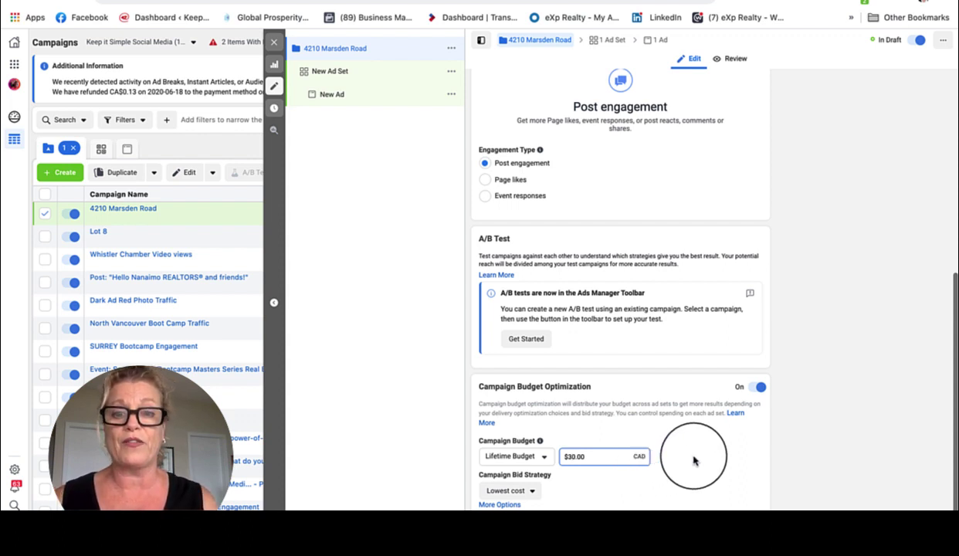
scroll(690, 456, "up", 3)
scroll(689, 455, "up", 3)
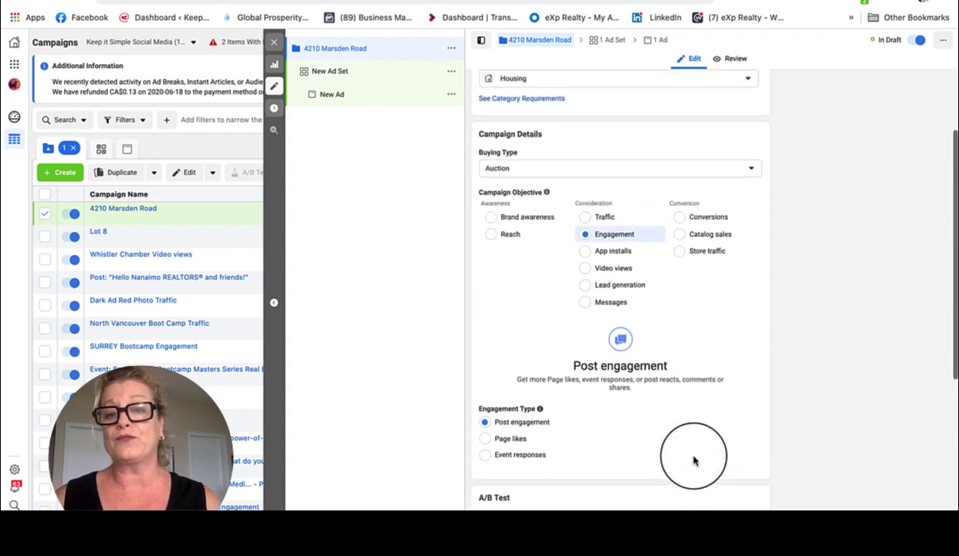
scroll(592, 253, "up", 3)
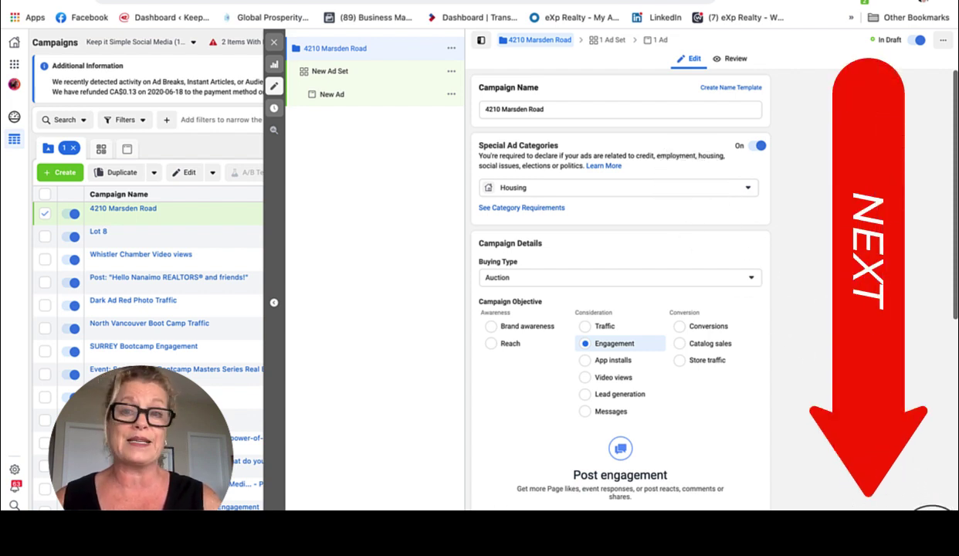
left_click(931, 510)
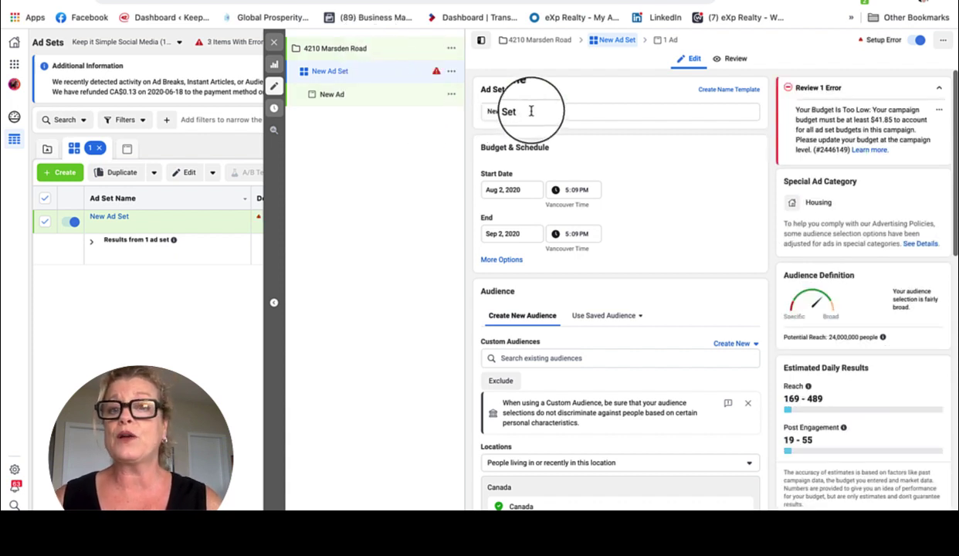
left_click_drag(531, 111, 483, 112)
key("ctrl+v")
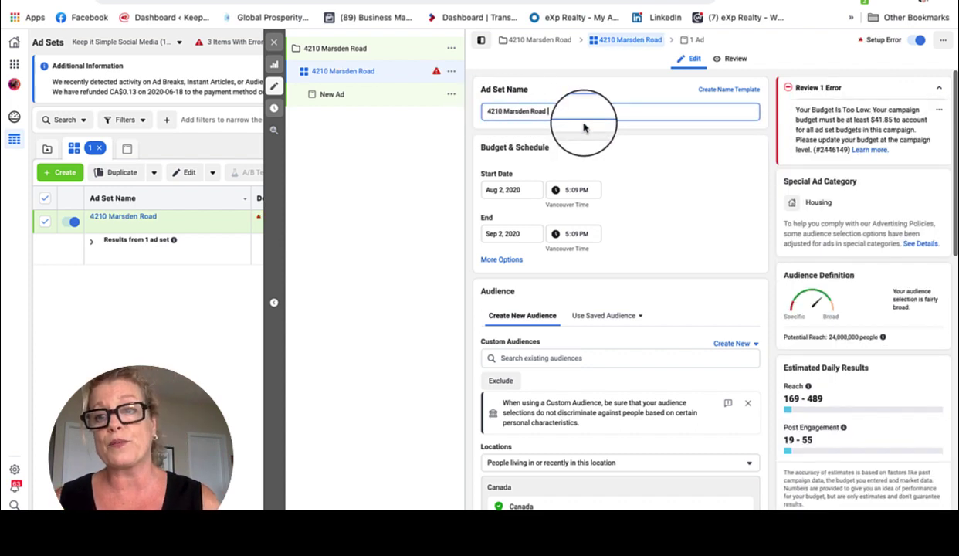
scroll(631, 193, "down", 2)
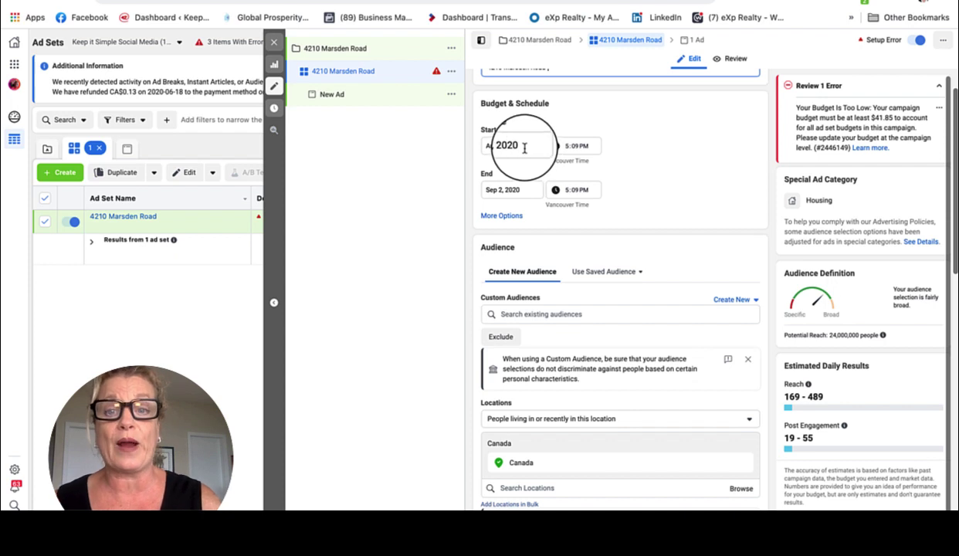
Set the ad set end date to August 15, 2020
left_click(525, 190)
left_click(491, 212)
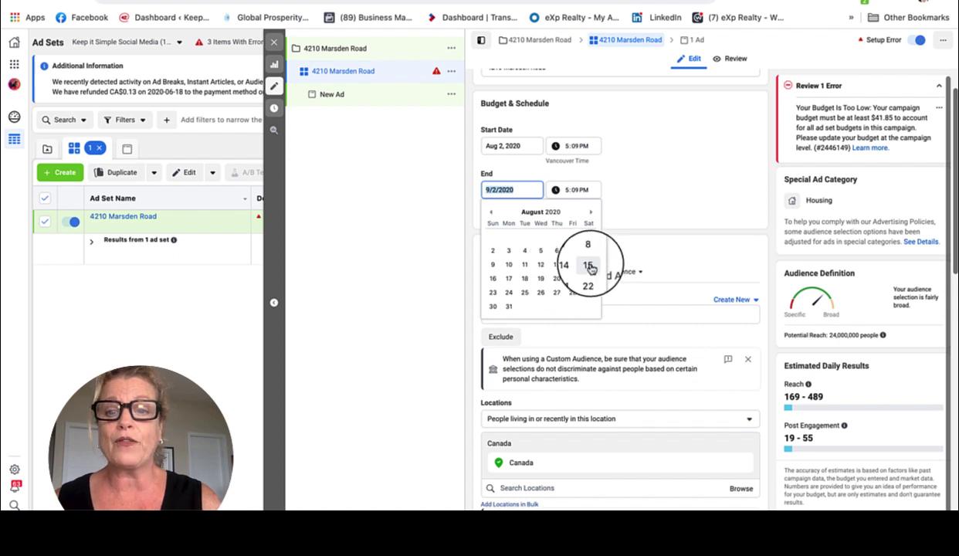
left_click(589, 266)
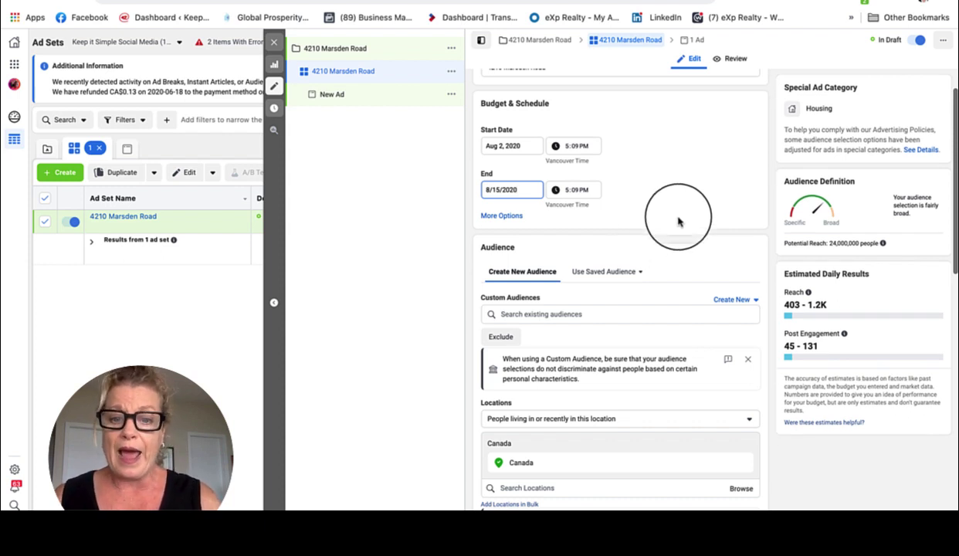
scroll(678, 216, "down", 3)
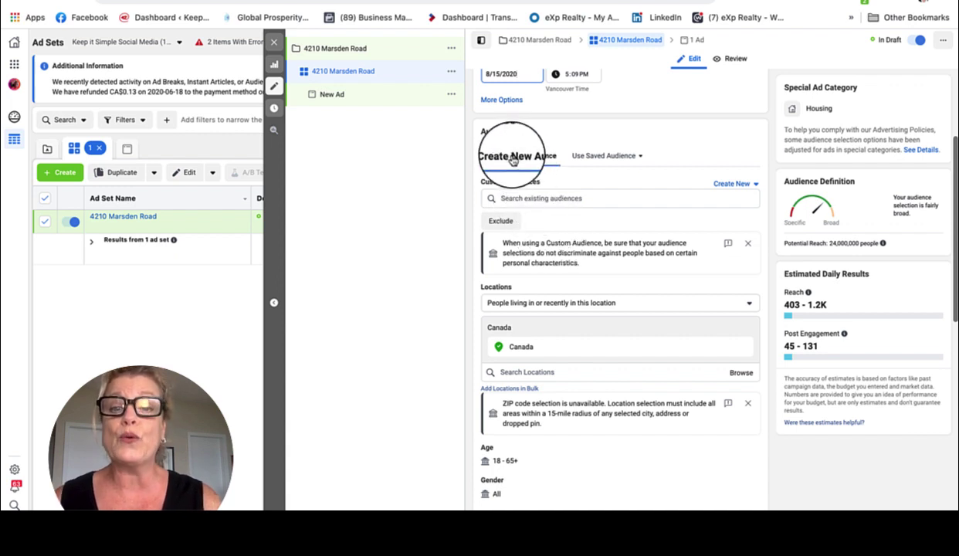
Target people living in Courtenay, British Columbia, with a 50 mi radius
left_click(607, 303)
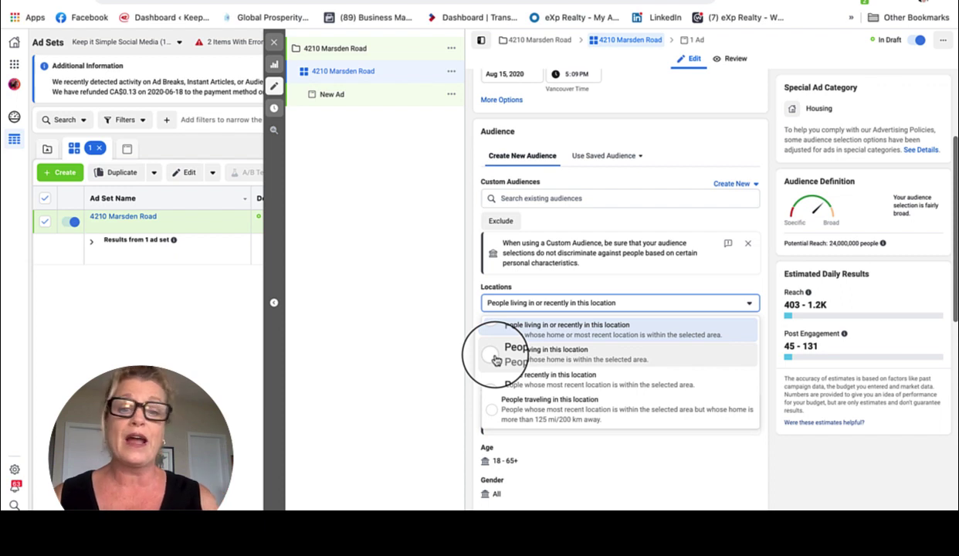
left_click(495, 357)
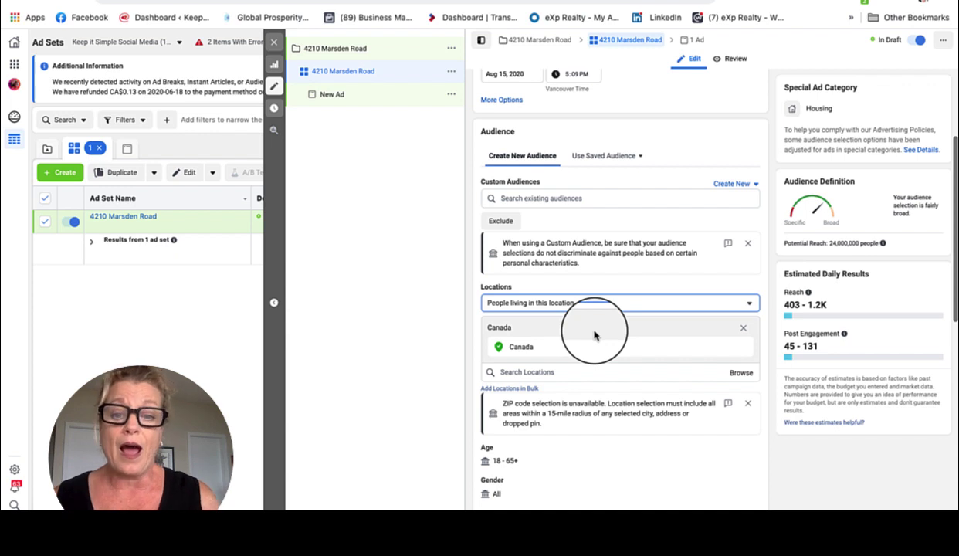
scroll(618, 377, "down", 3)
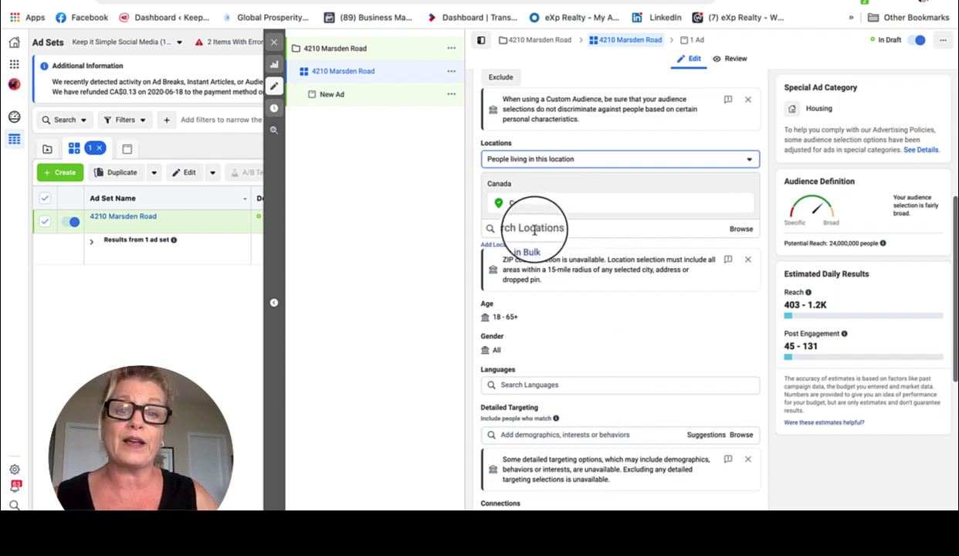
left_click(533, 229)
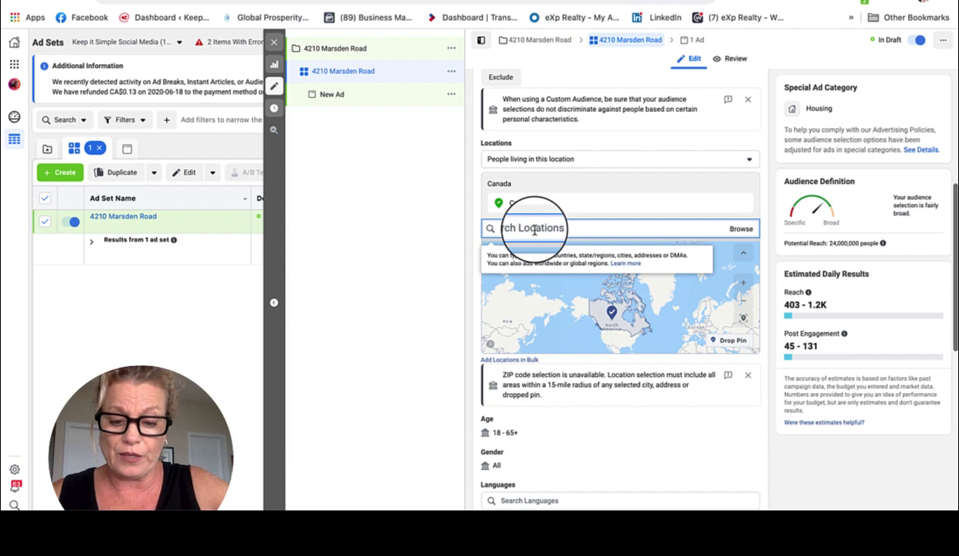
type("4")
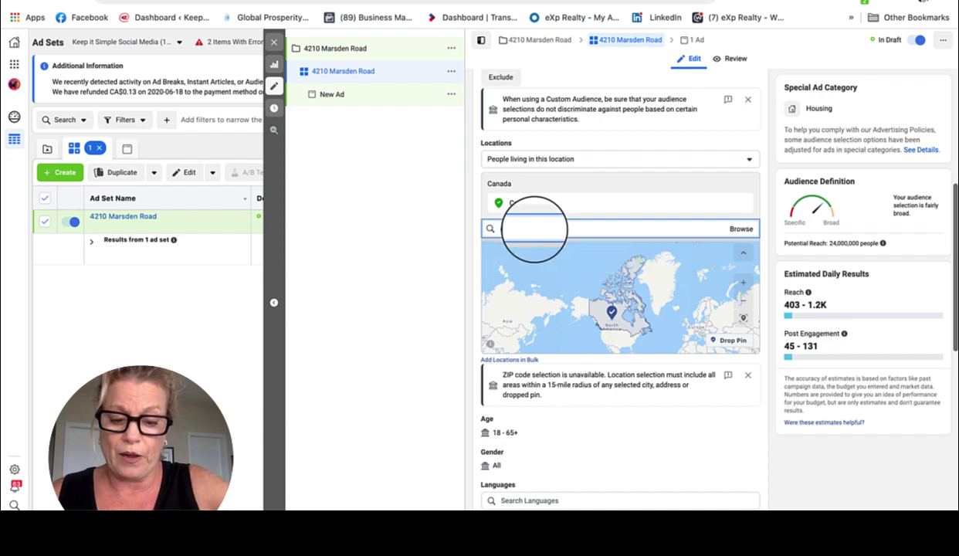
type("ourtenay")
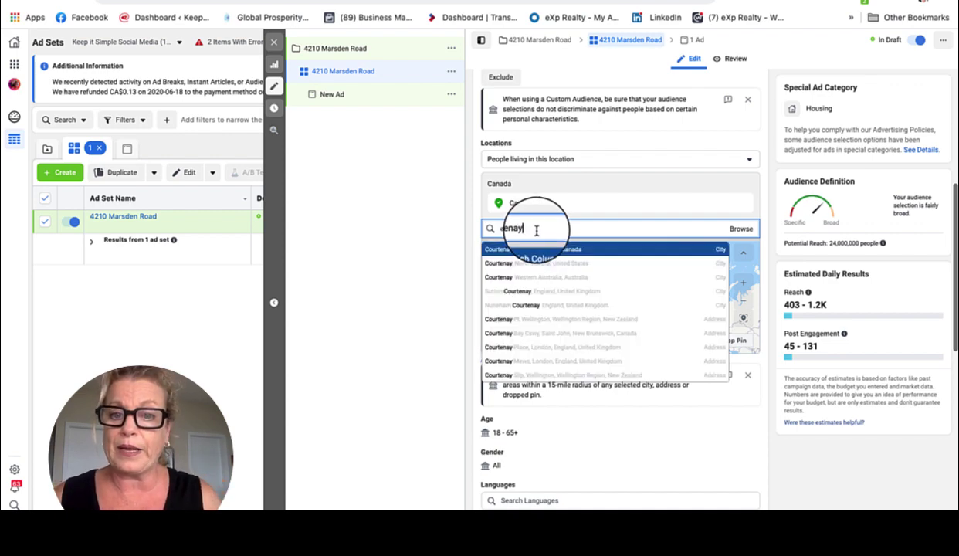
left_click(535, 248)
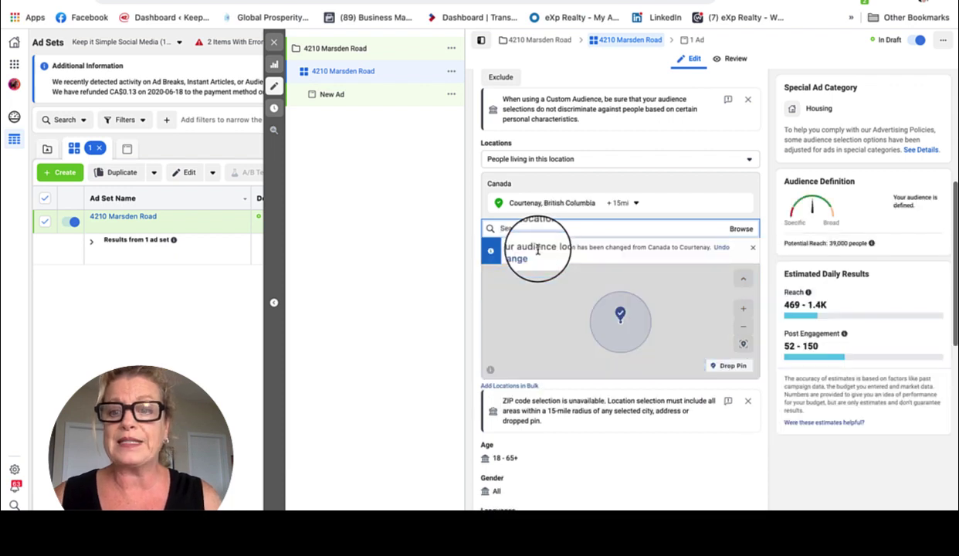
left_click(638, 204)
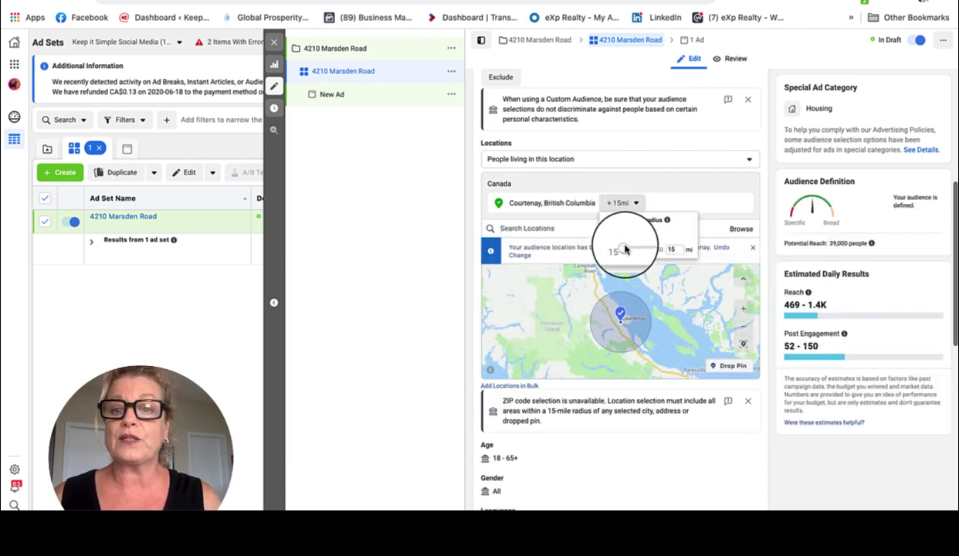
left_click_drag(630, 249, 669, 246)
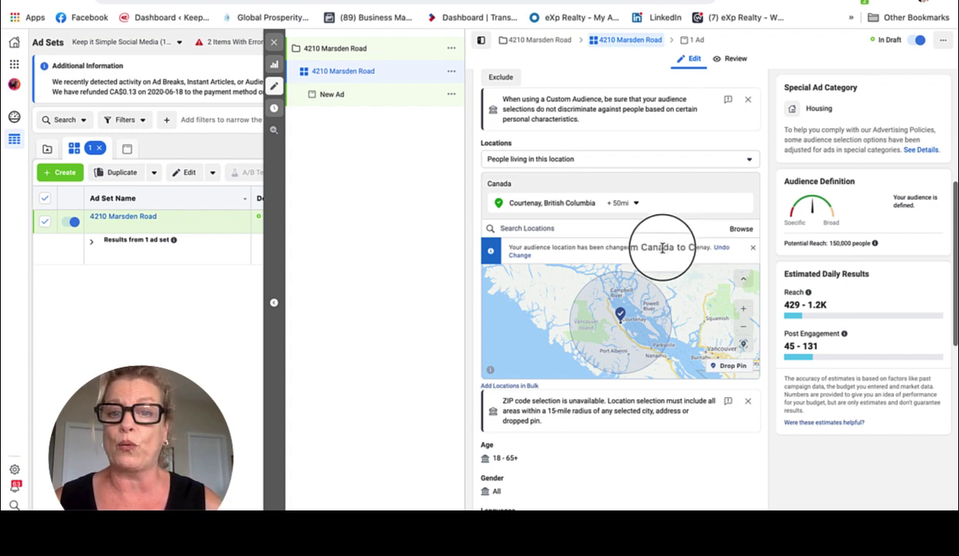
Add Vancouver, Pemberton and Squamish, British Columbia as further target locations
left_click(524, 228)
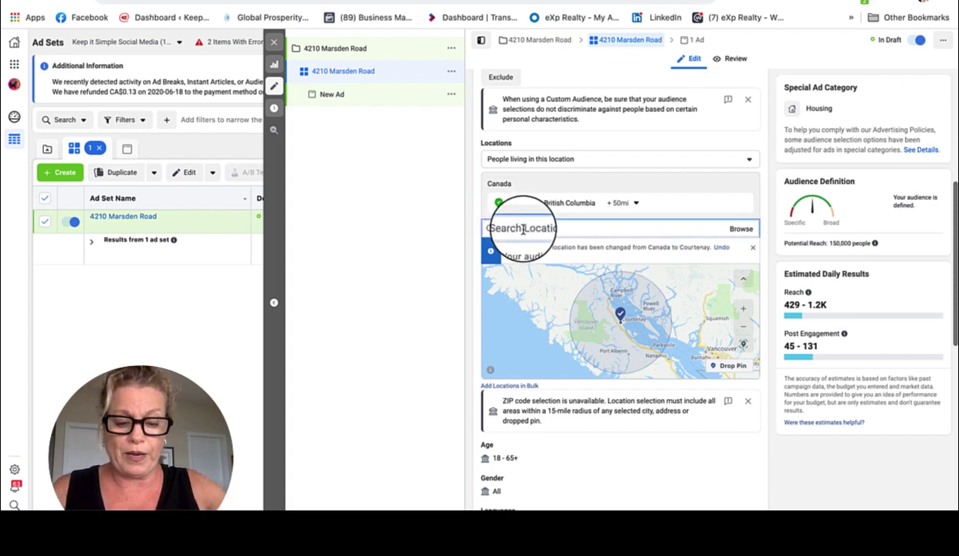
type("Vancouver")
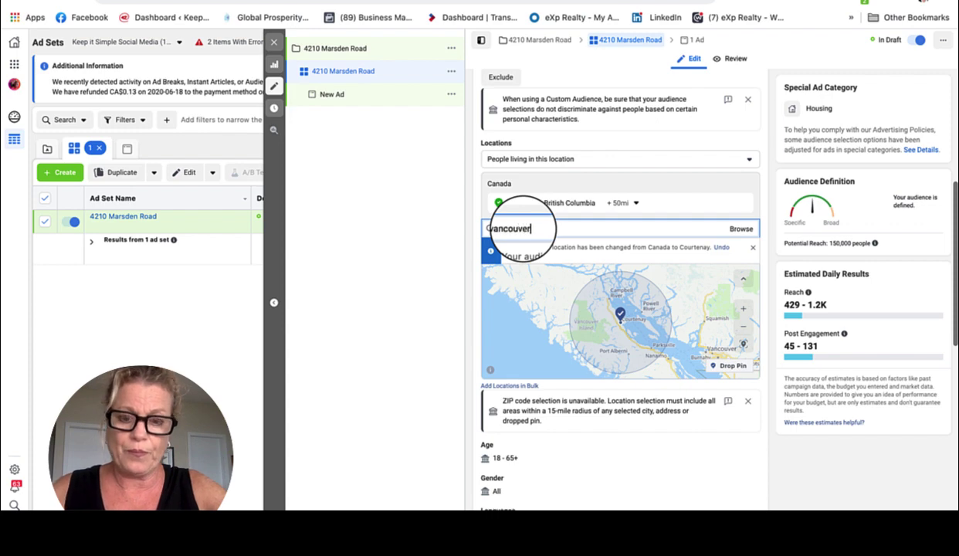
left_click(525, 248)
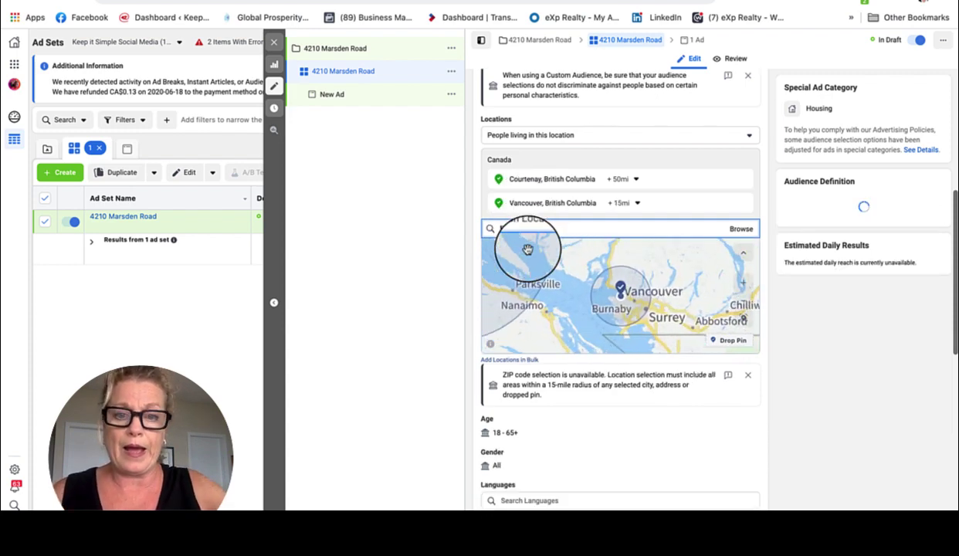
type("Pemberton")
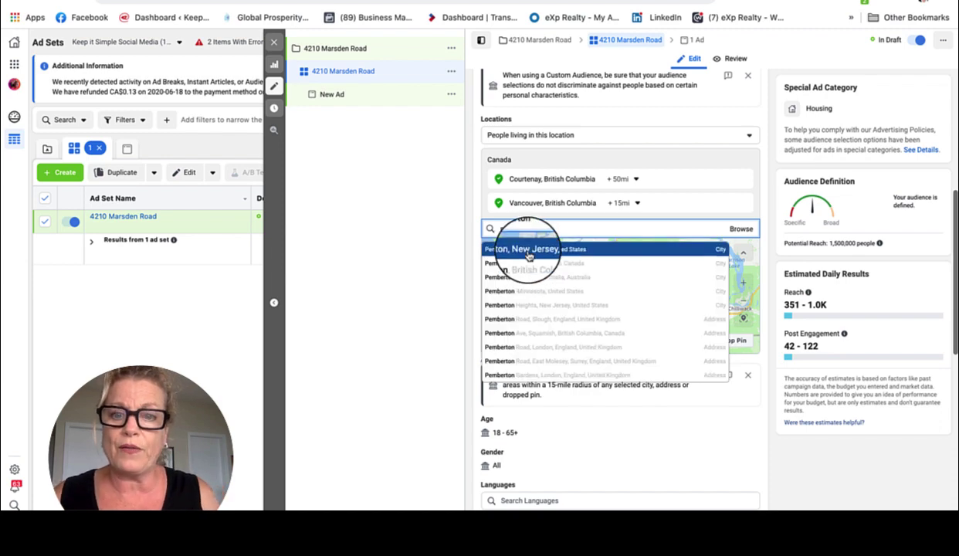
left_click(527, 263)
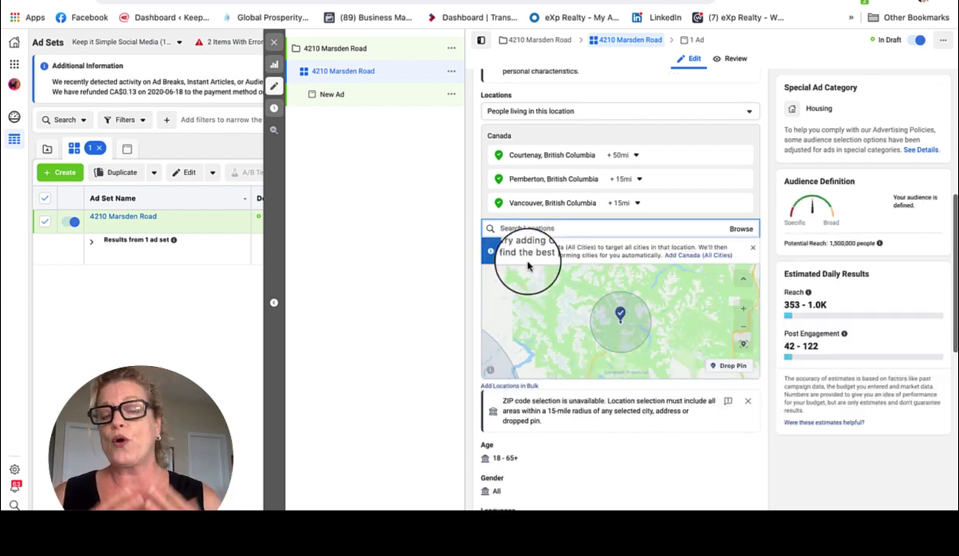
type("squamish")
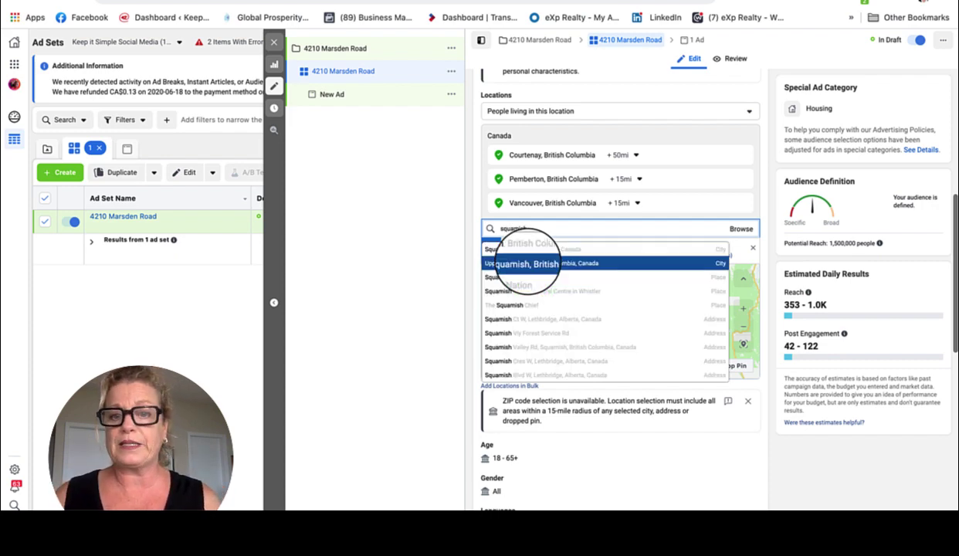
left_click(538, 250)
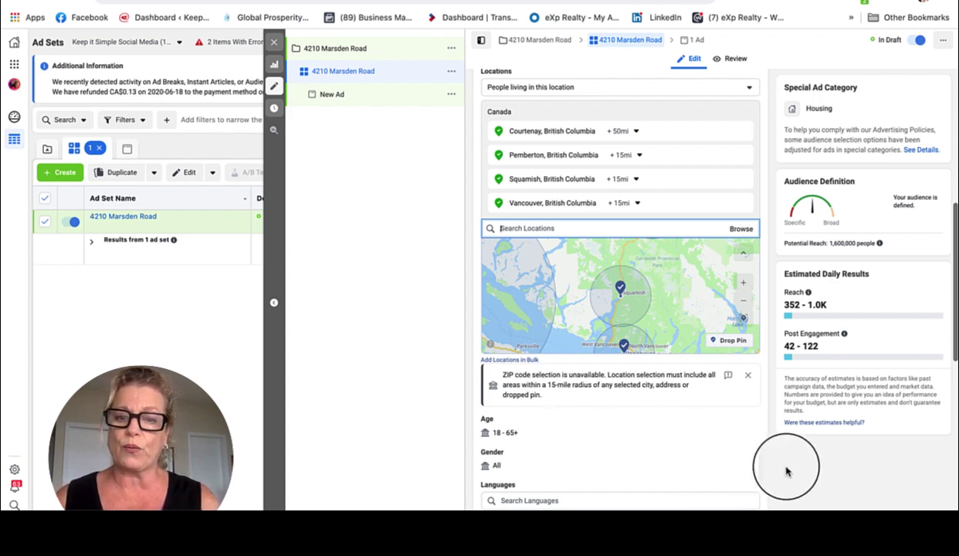
Try 'organic' and 'Dining' in Detailed Targeting, then list suggested interests like Real estate
scroll(786, 471, "down", 5)
scroll(786, 471, "down", 2)
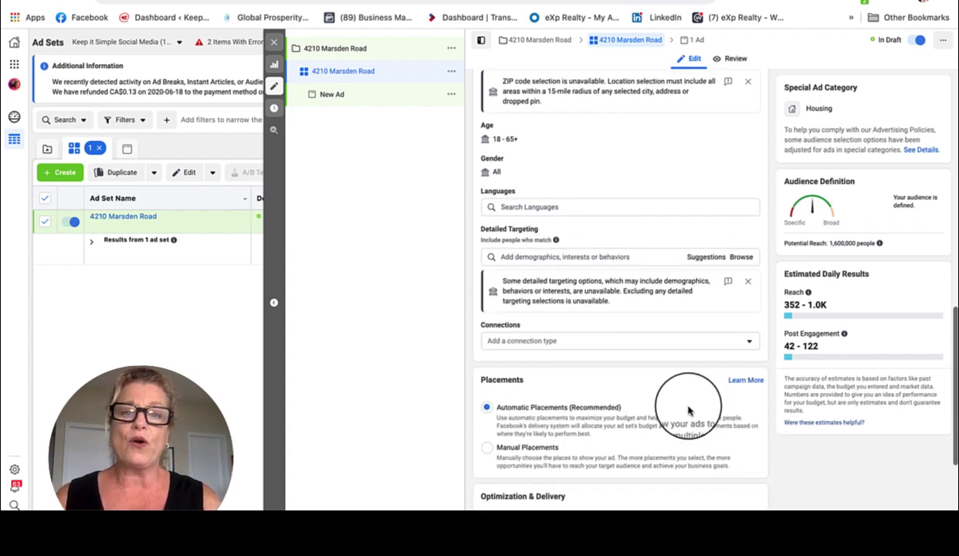
left_click(528, 259)
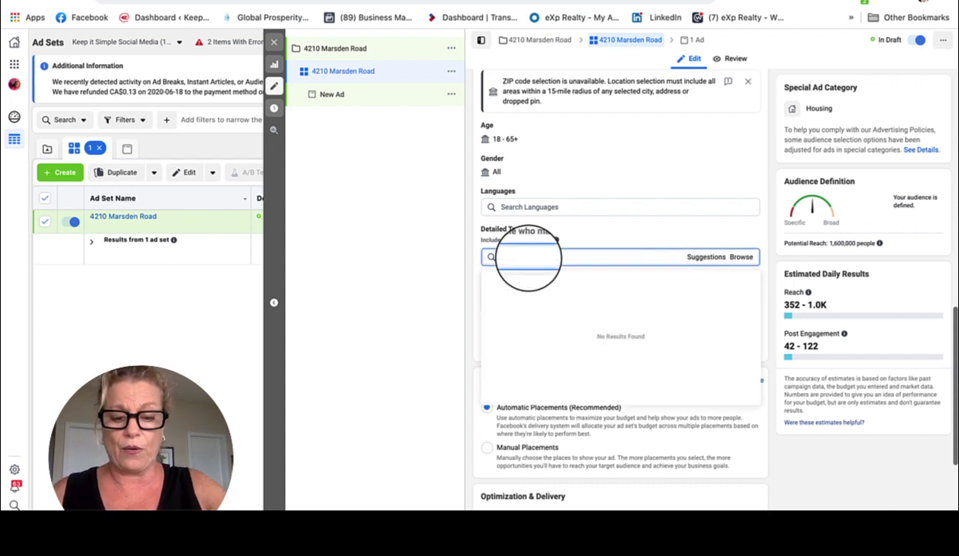
type("organic")
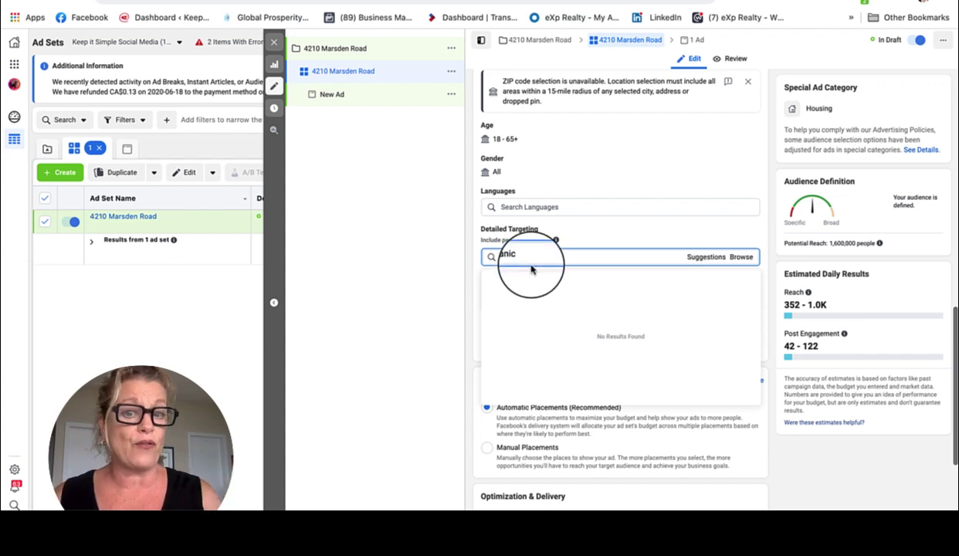
key("BackSpace")
key("BackSpace")
key("BackSpace")
key("BackSpace")
key("BackSpace")
key("BackSpace")
key("BackSpace")
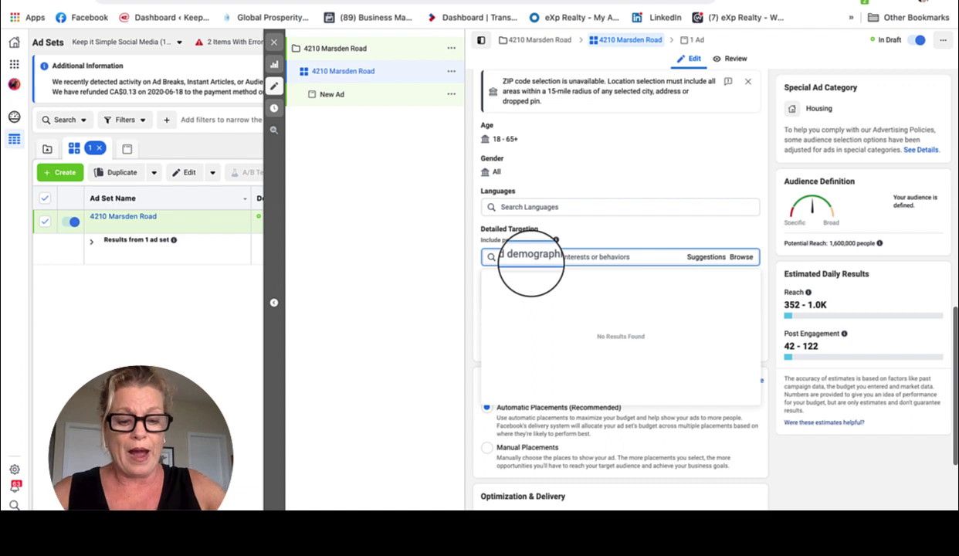
type("Dining")
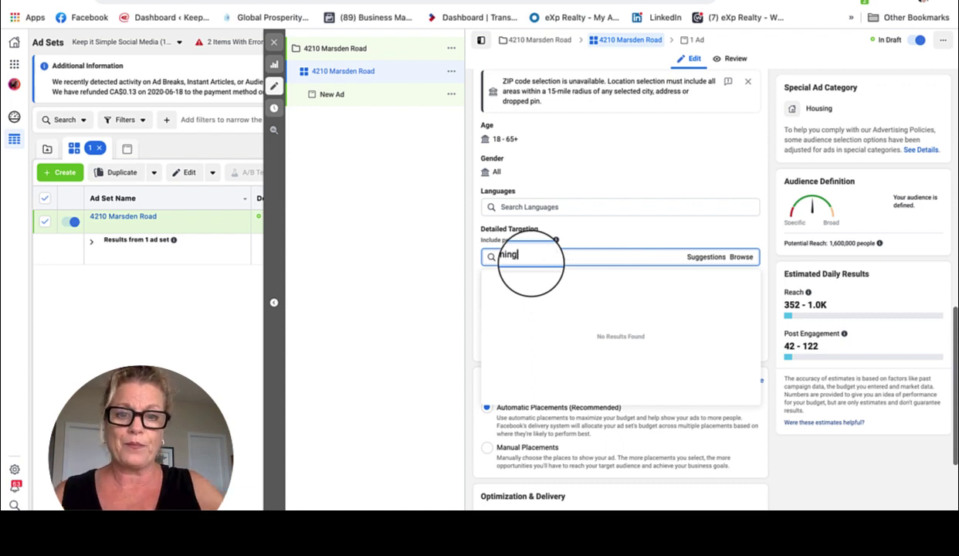
left_click(700, 260)
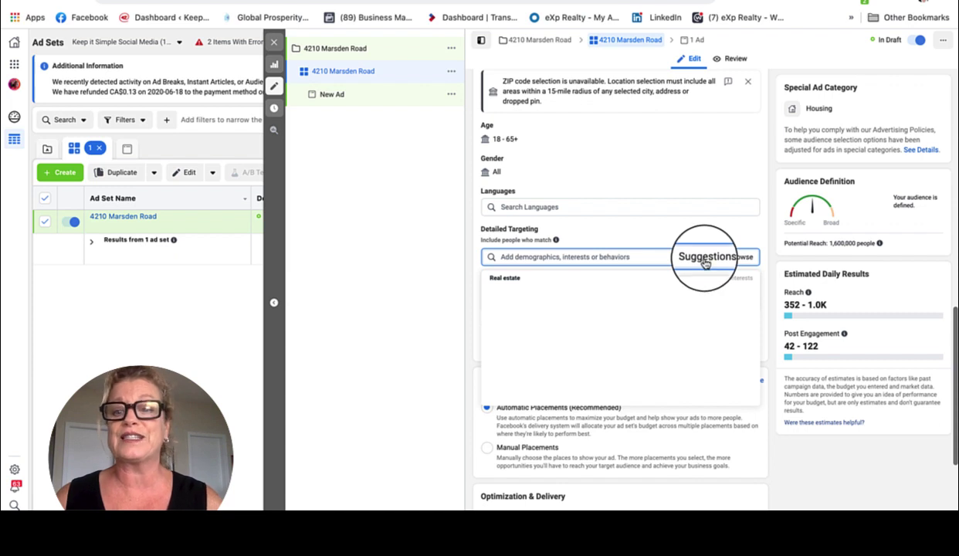
mouse_move(548, 284)
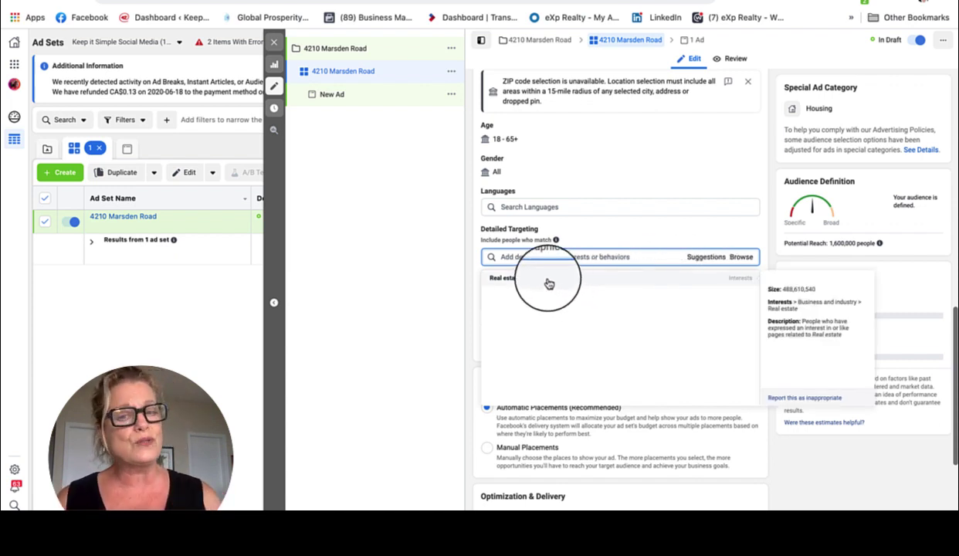
Add Real estate, House Hunting, Real estate investing, Starter home, Luxury real estate and Single-family detached home interests
left_click(548, 285)
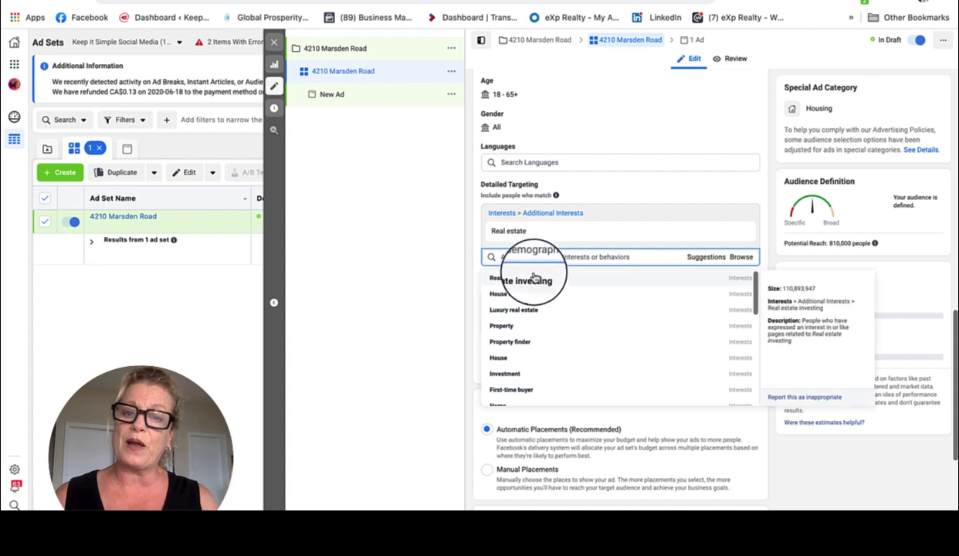
left_click(535, 300)
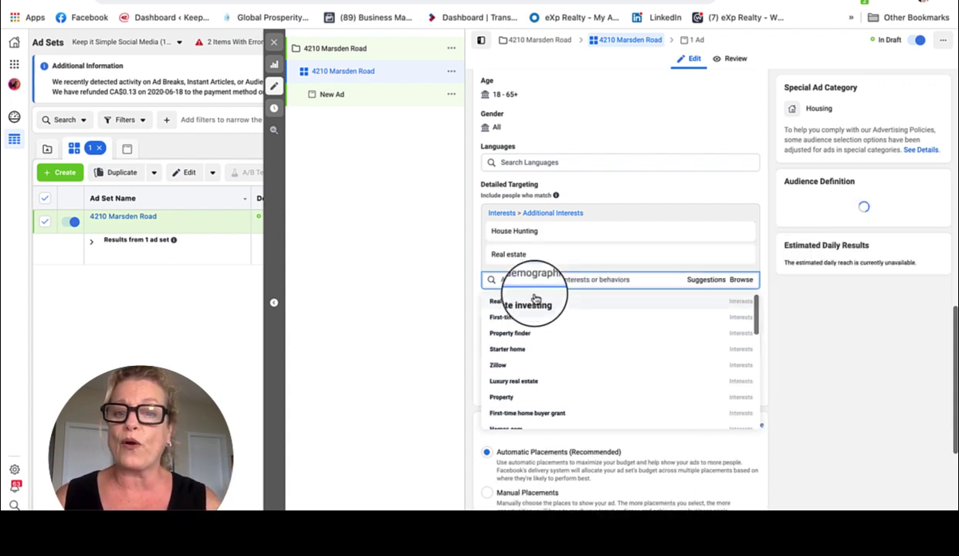
left_click(533, 301)
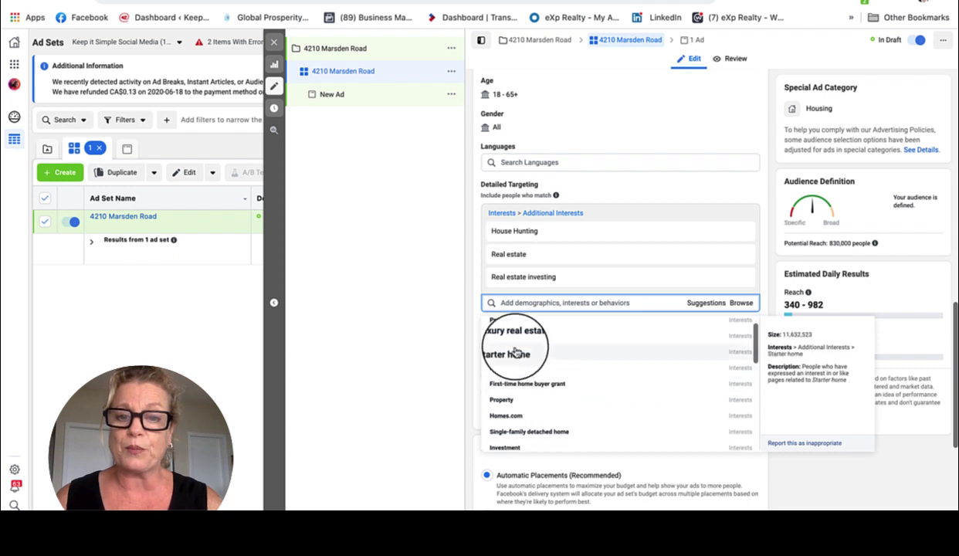
left_click(516, 353)
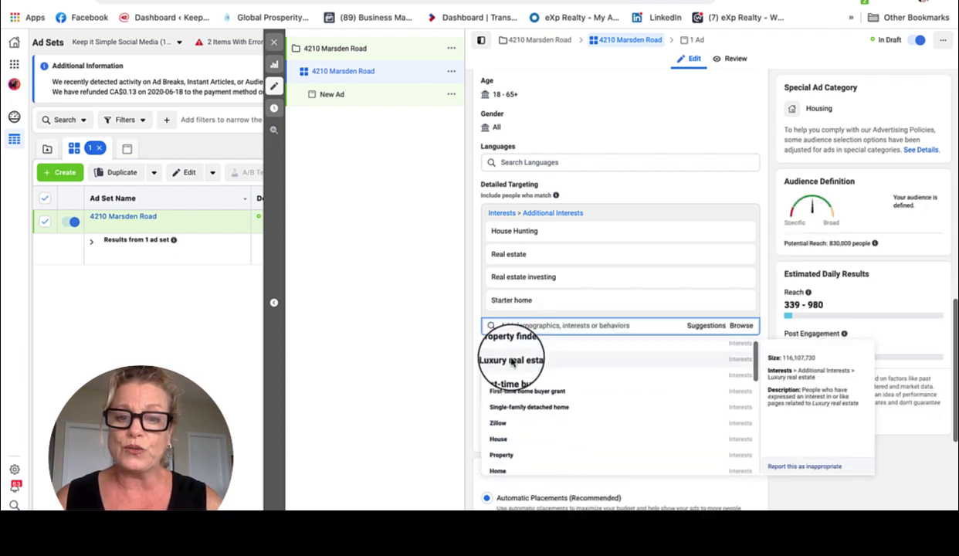
left_click(516, 359)
left_click(551, 414)
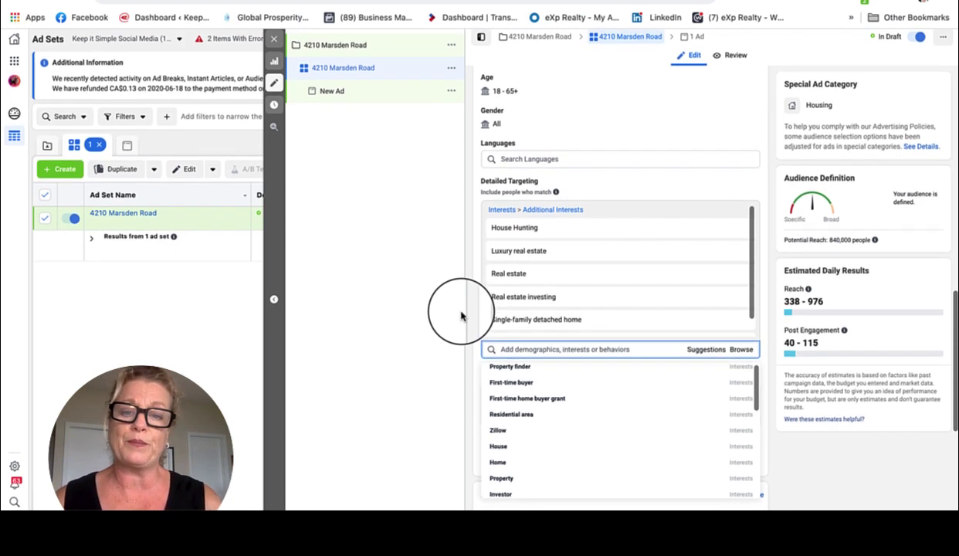
scroll(853, 286, "down", 3)
scroll(854, 288, "down", 1)
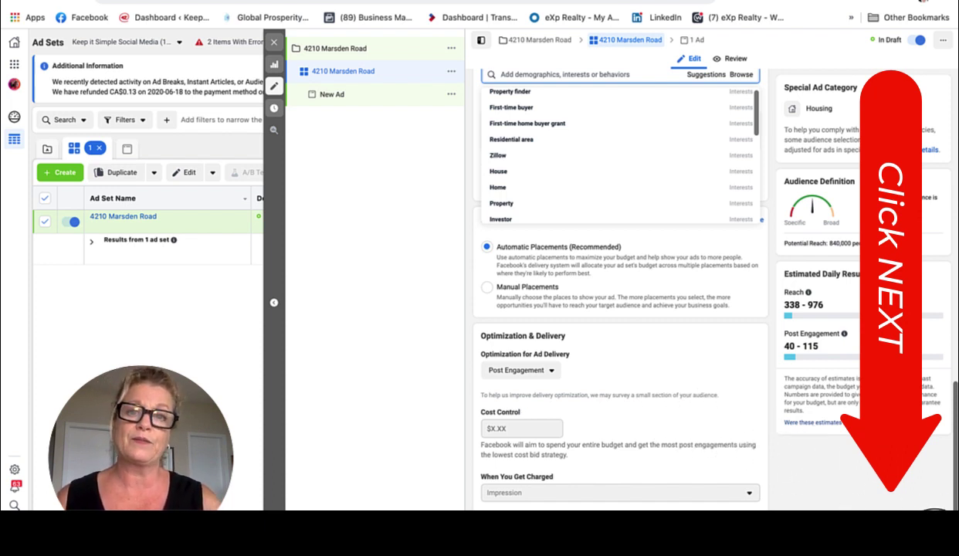
left_click(930, 508)
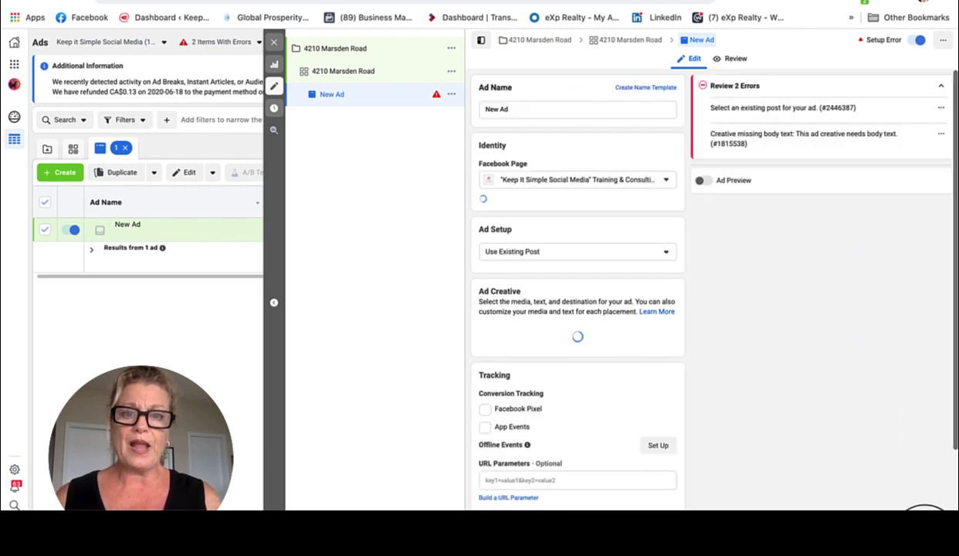
triple_click(521, 110)
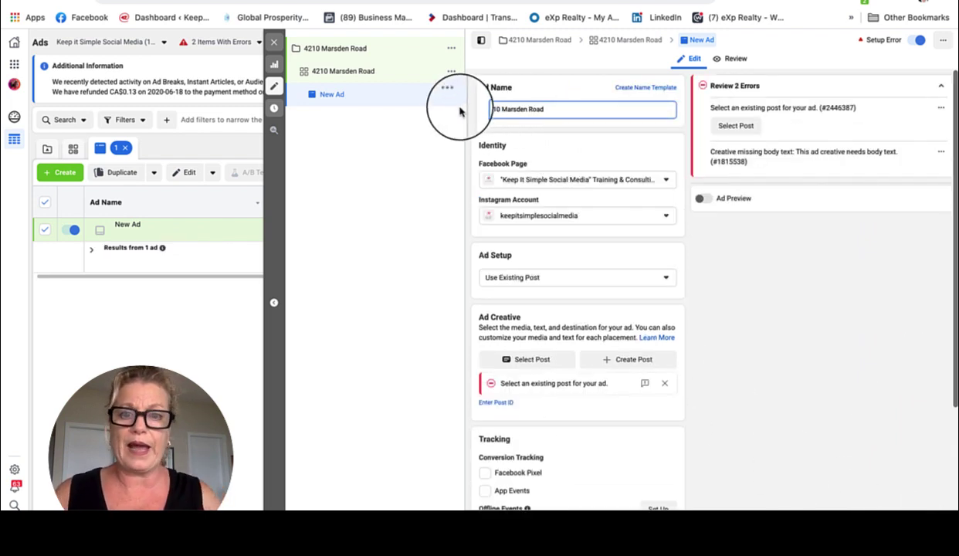
left_click(552, 145)
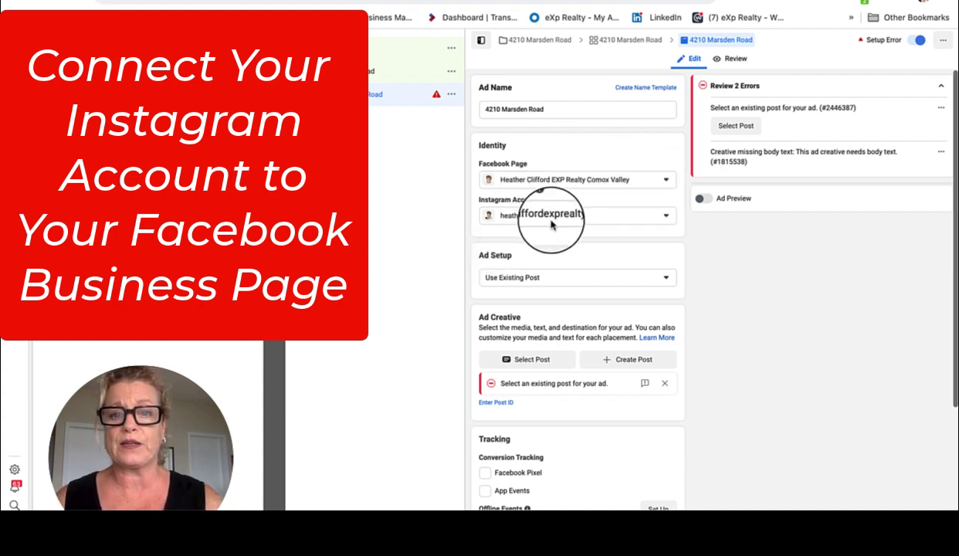
Keep the ad setup set to Use Existing Post
scroll(622, 224, "down", 2)
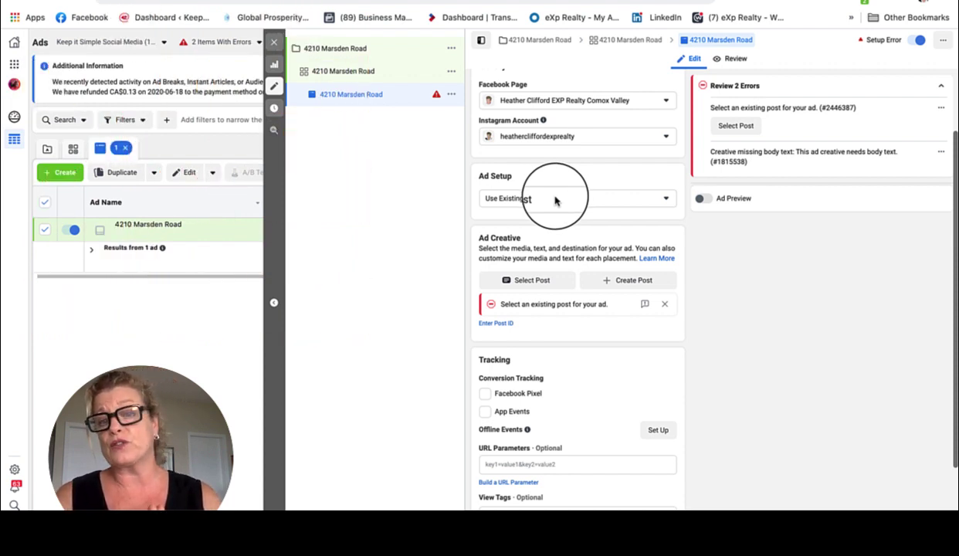
left_click(665, 199)
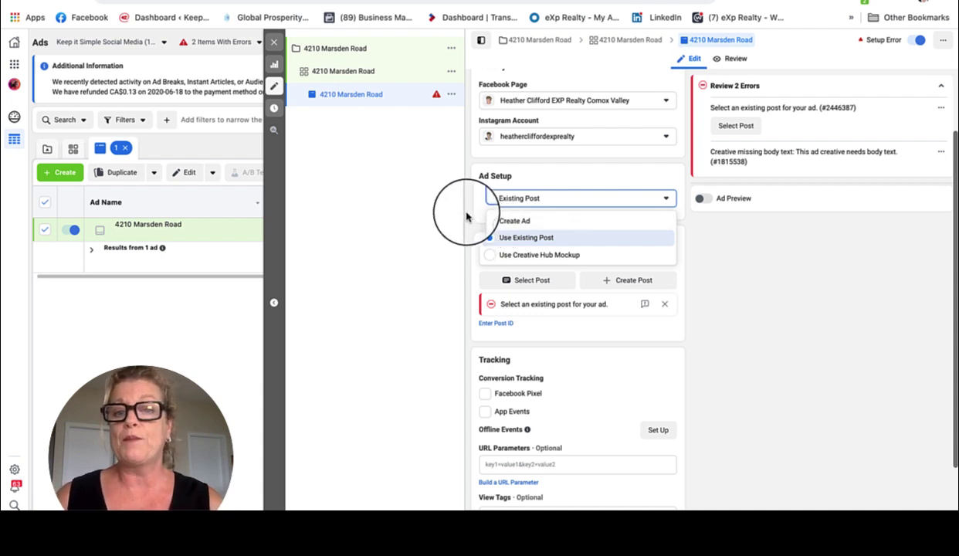
left_click(468, 221)
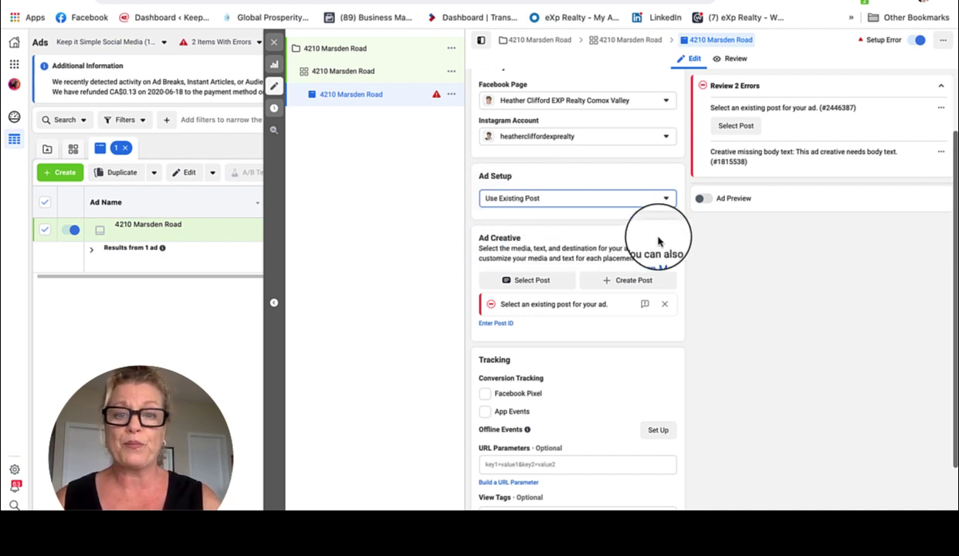
scroll(642, 225, "down", 2)
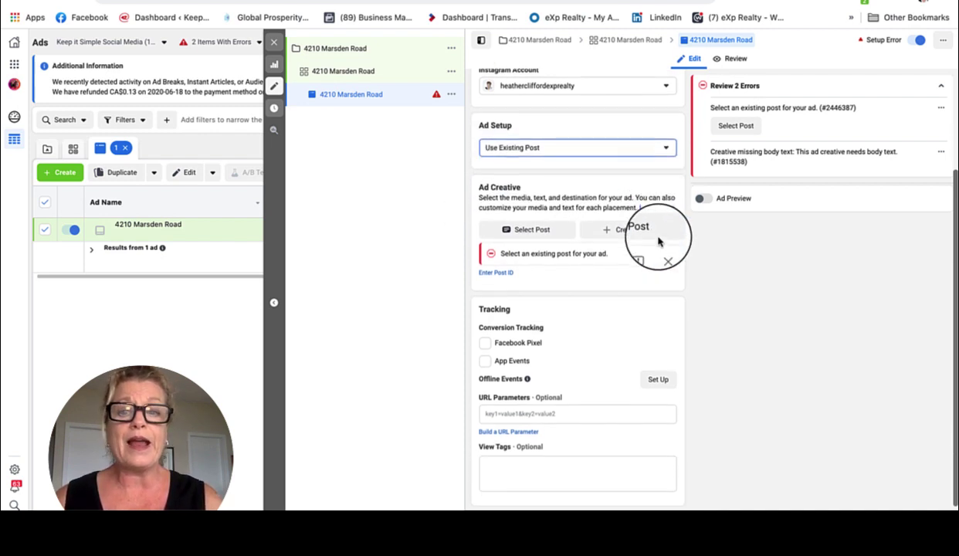
left_click(516, 230)
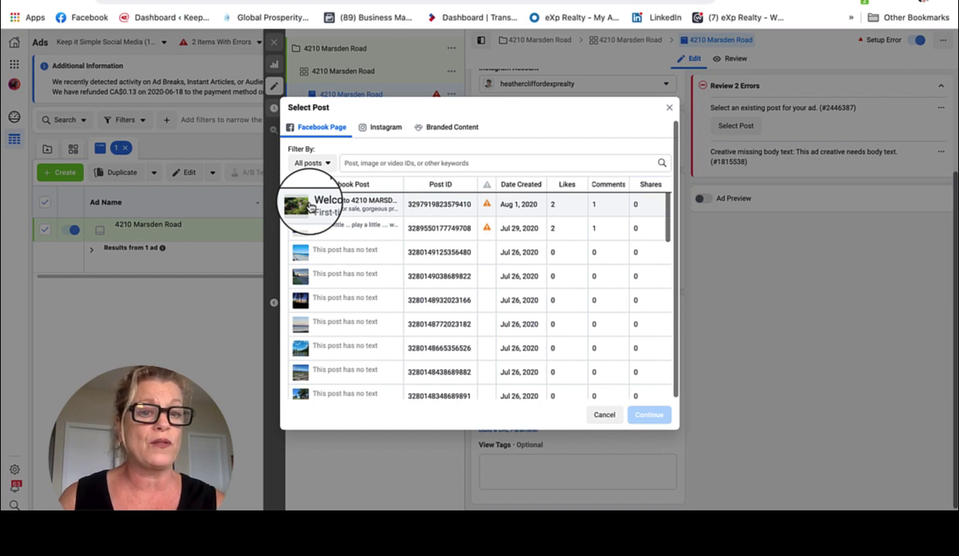
left_click(310, 206)
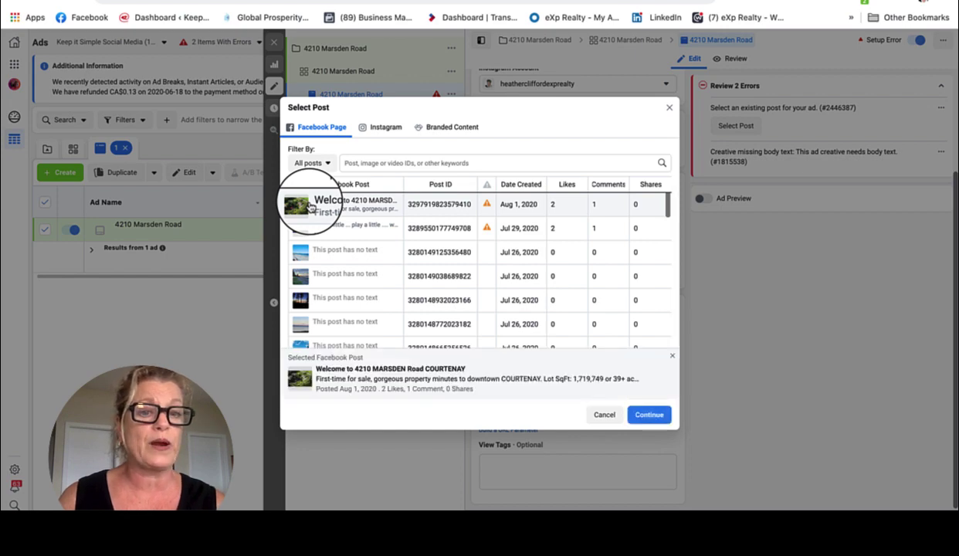
left_click(650, 417)
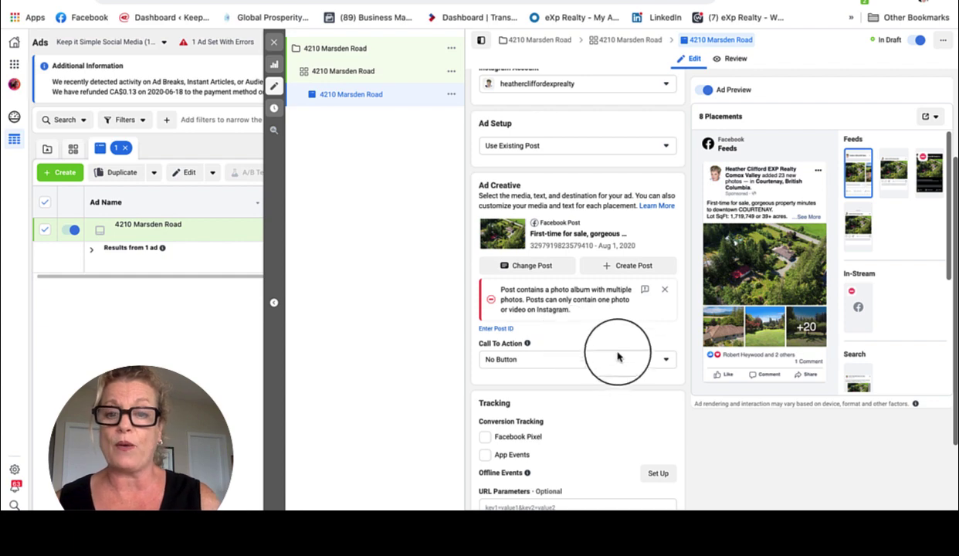
Set the ad's call to action to Send Message and update the original post with the message button
left_click(666, 362)
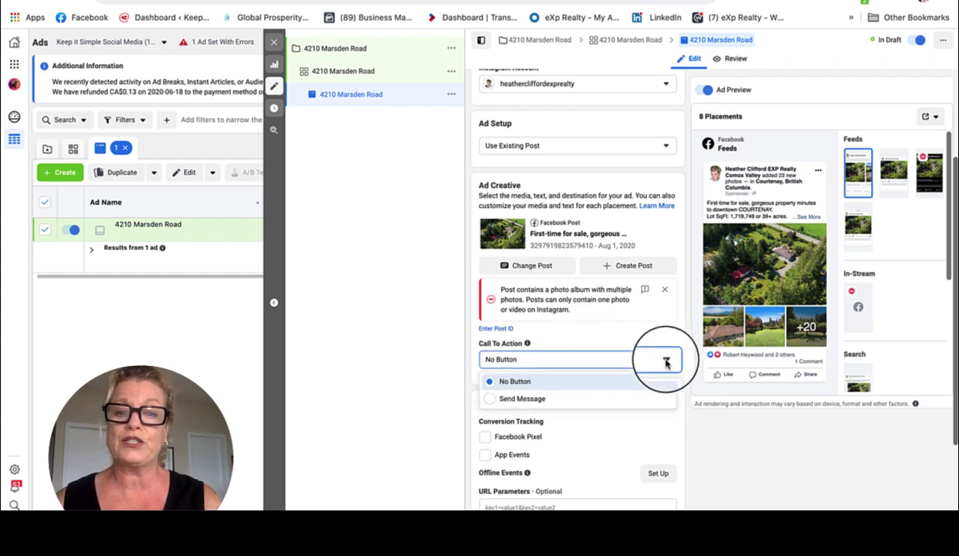
left_click(491, 400)
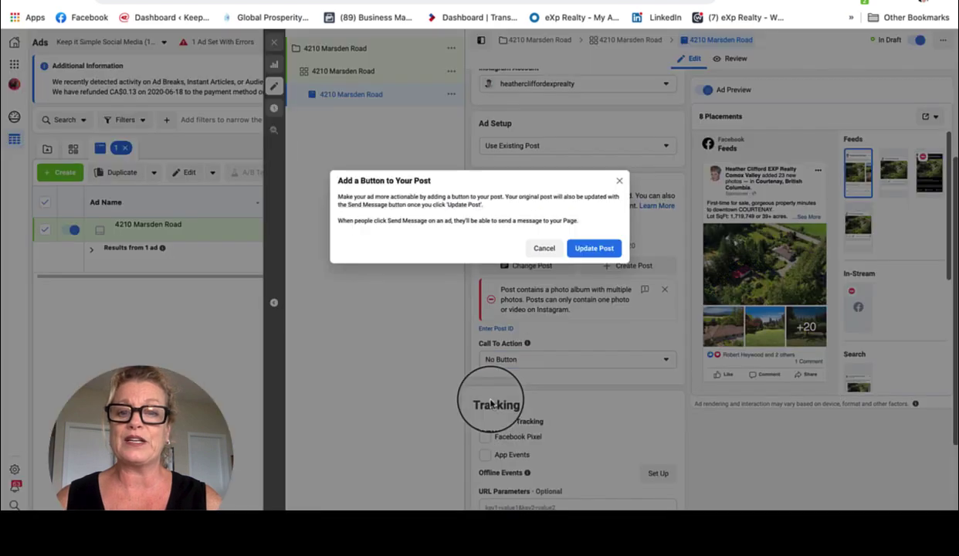
left_click(595, 248)
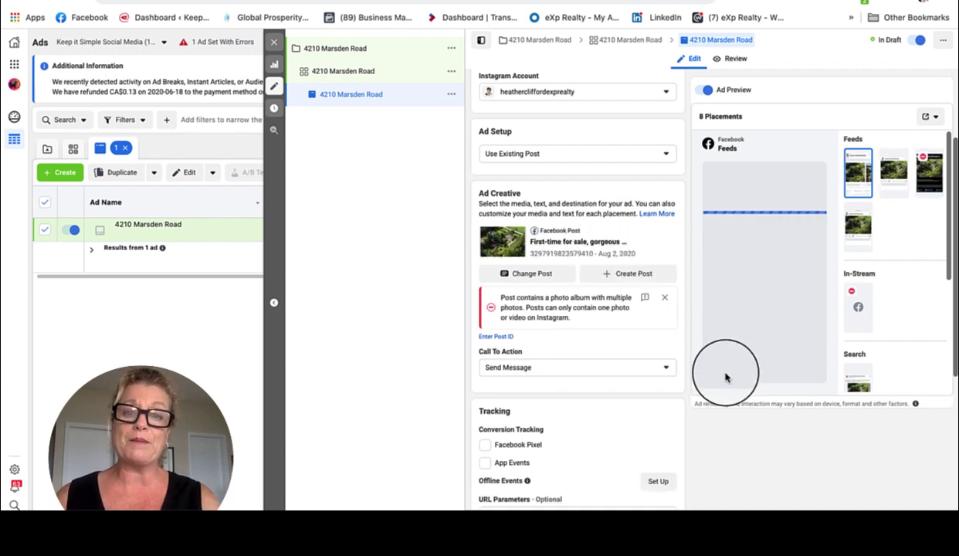
mouse_move(724, 377)
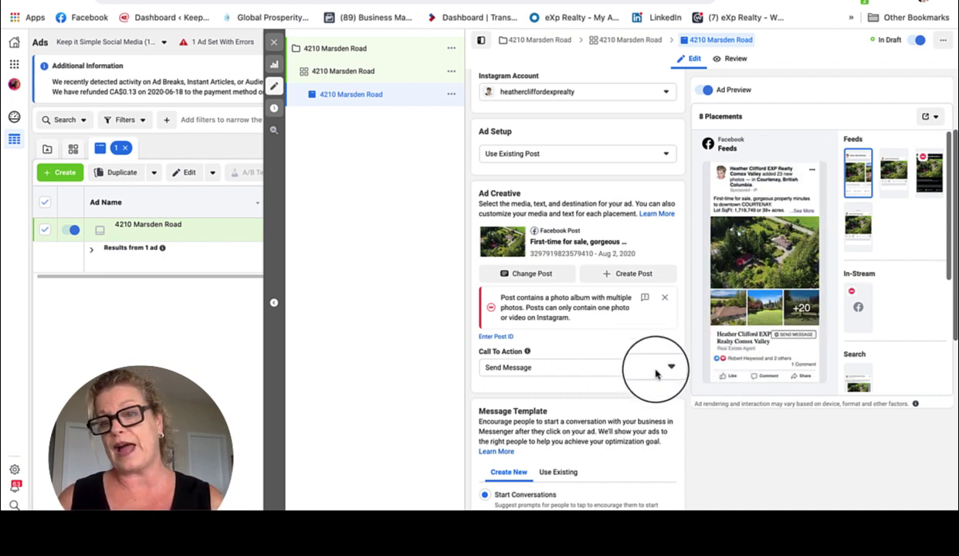
scroll(656, 374, "down", 8)
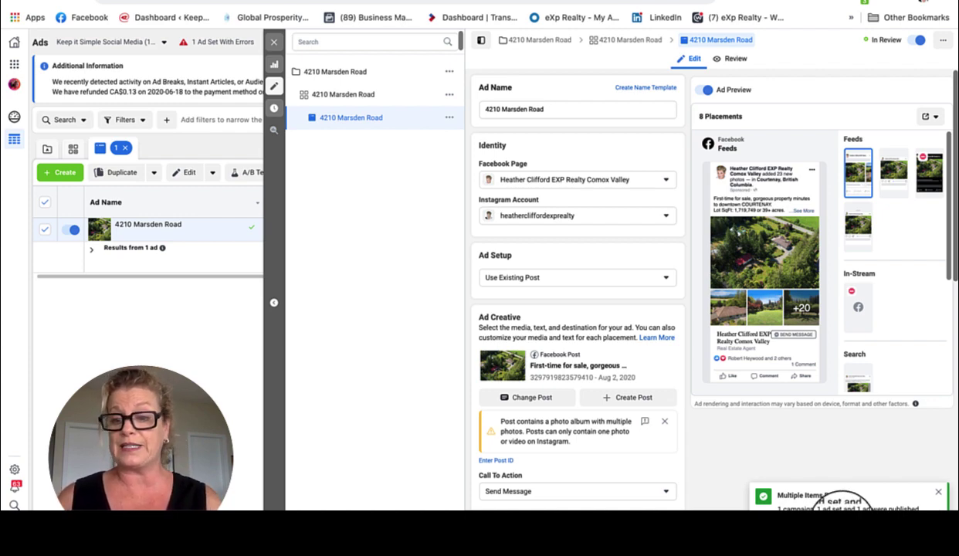
Dismiss the Multiple Items Published notice and close the editor to reveal the Ads table
left_click(939, 495)
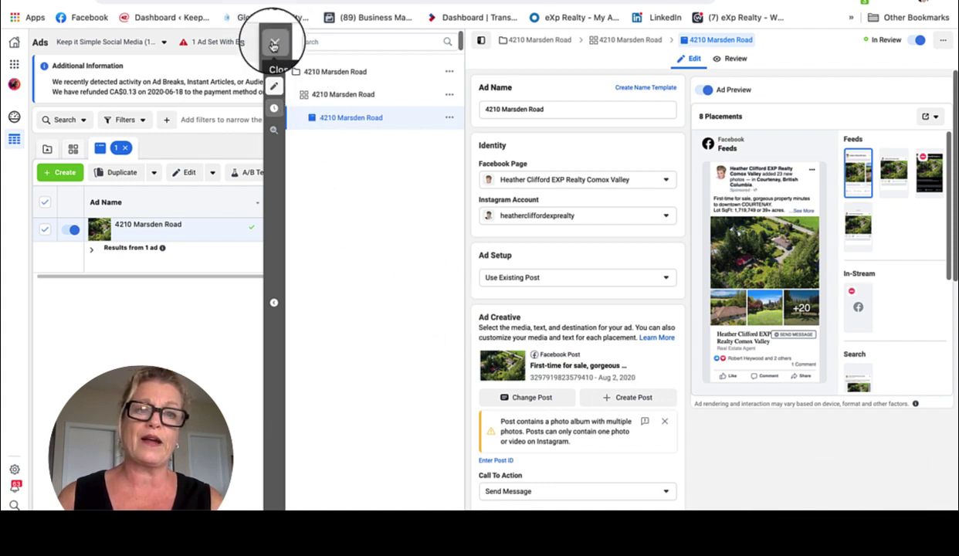
left_click(267, 44)
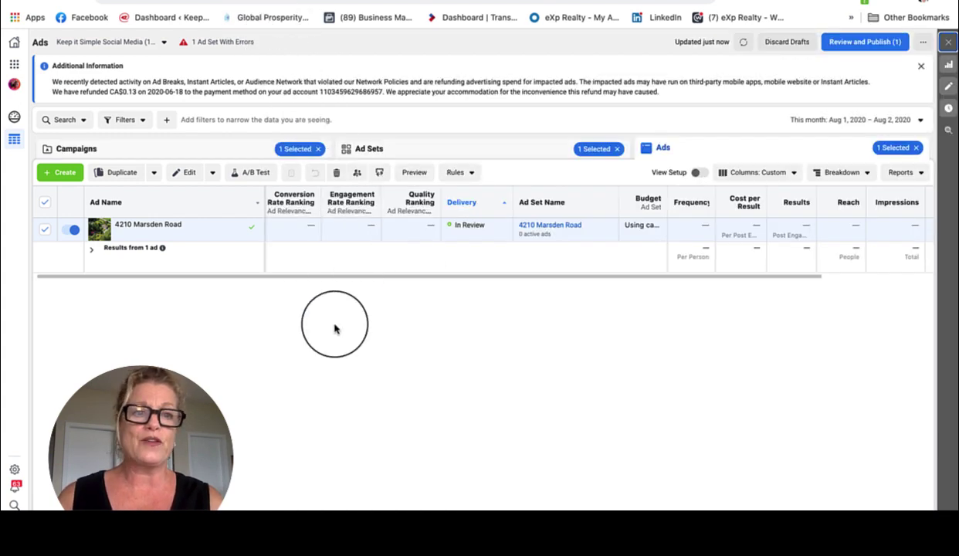
mouse_move(122, 231)
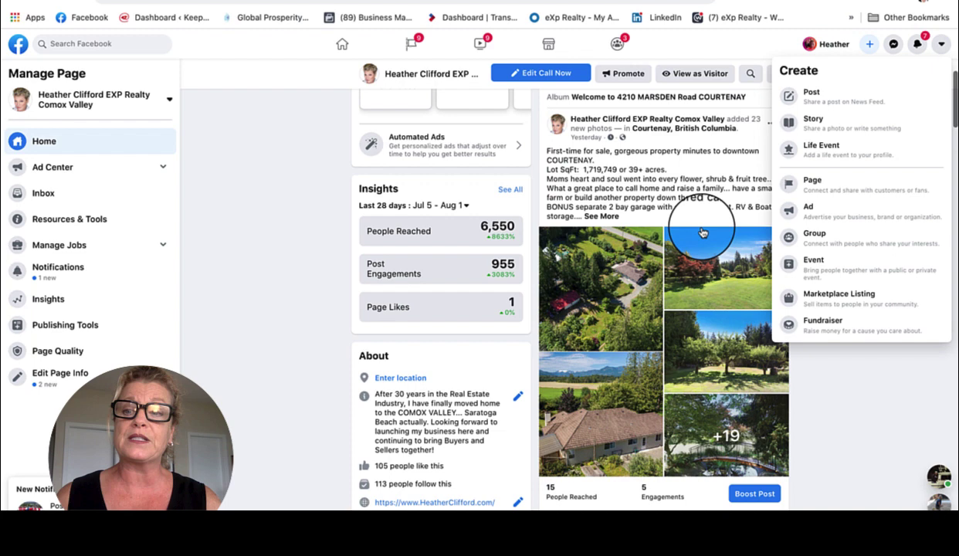
left_click(845, 398)
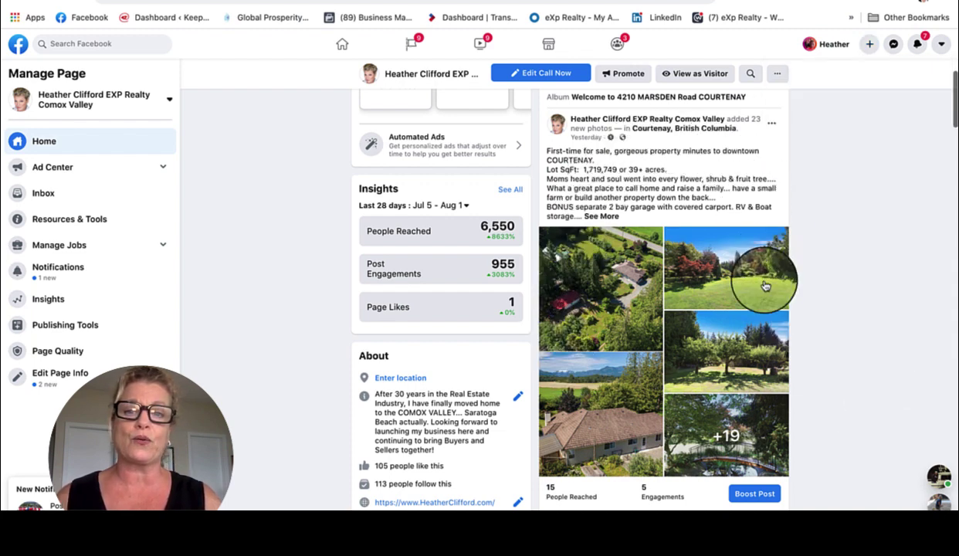
left_click(614, 219)
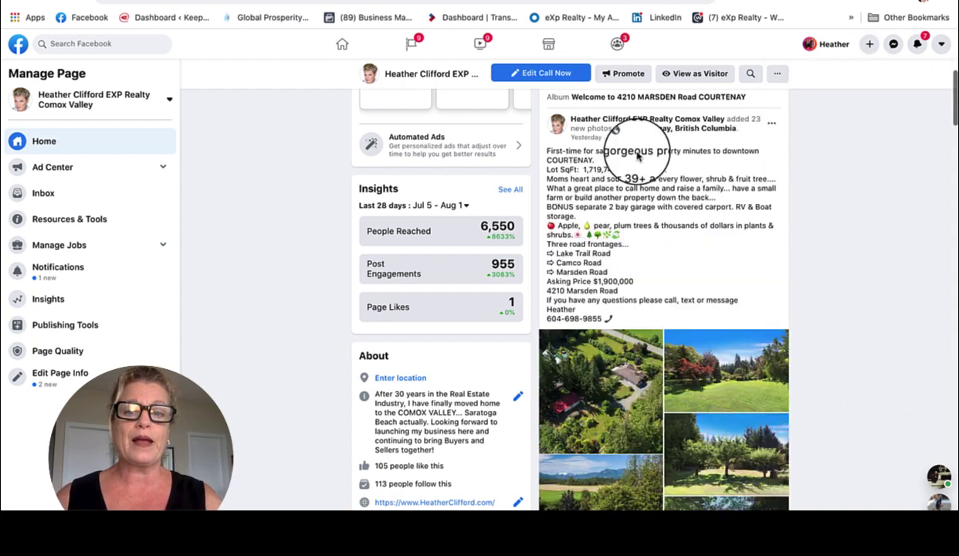